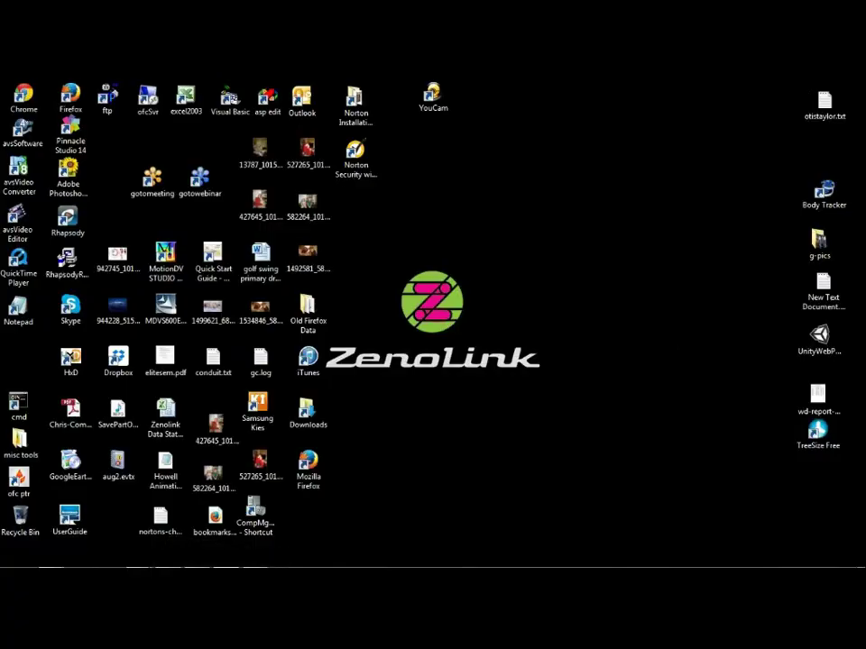
# Switch to the 14u.xls workbook in Excel and review the Max Spd, PU and ZF columns of the first ranking table.
pyautogui.click(255, 561)
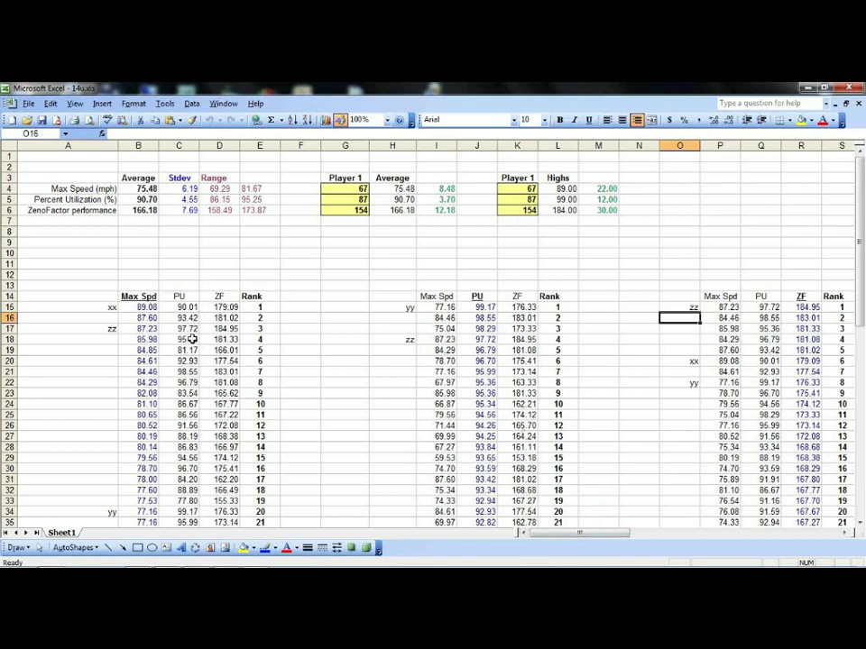
pyautogui.click(140, 297)
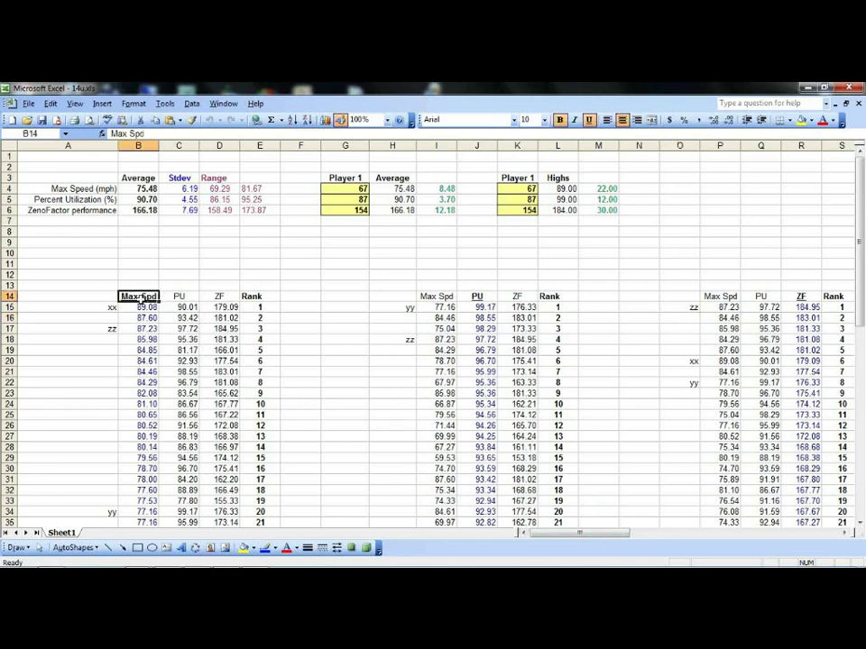
pyautogui.click(181, 296)
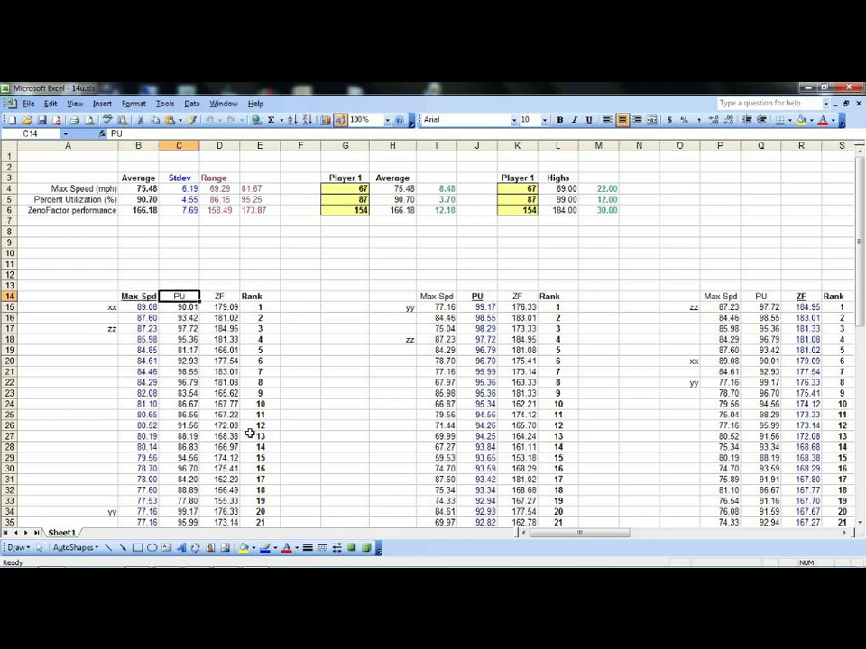
pyautogui.click(219, 297)
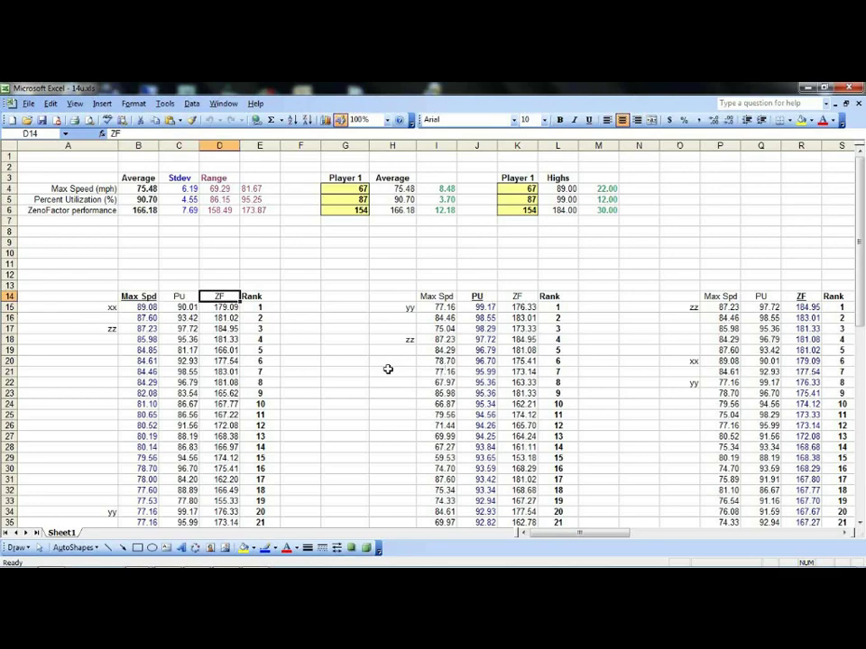
pyautogui.scroll(-15, 350, 390)
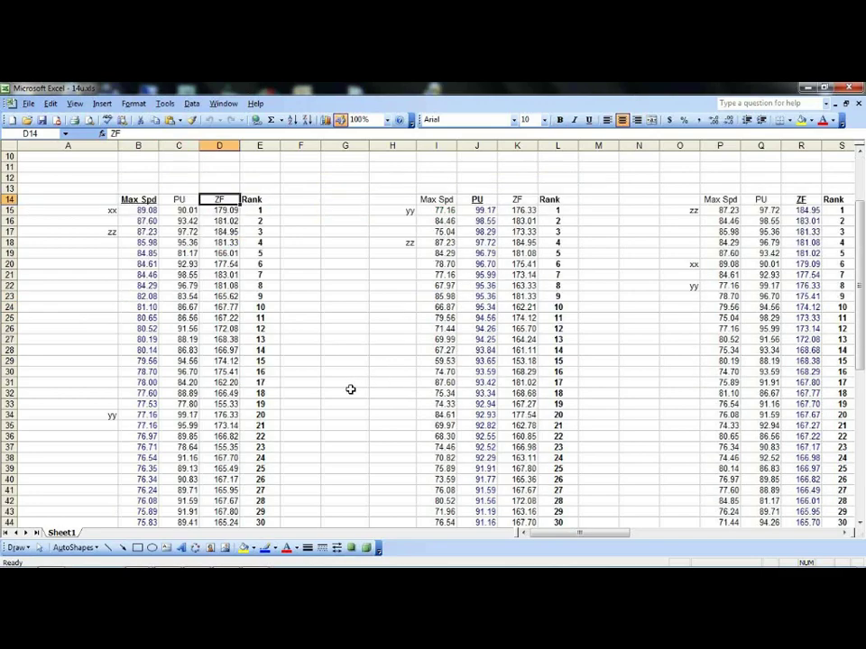
pyautogui.scroll(12, 350, 390)
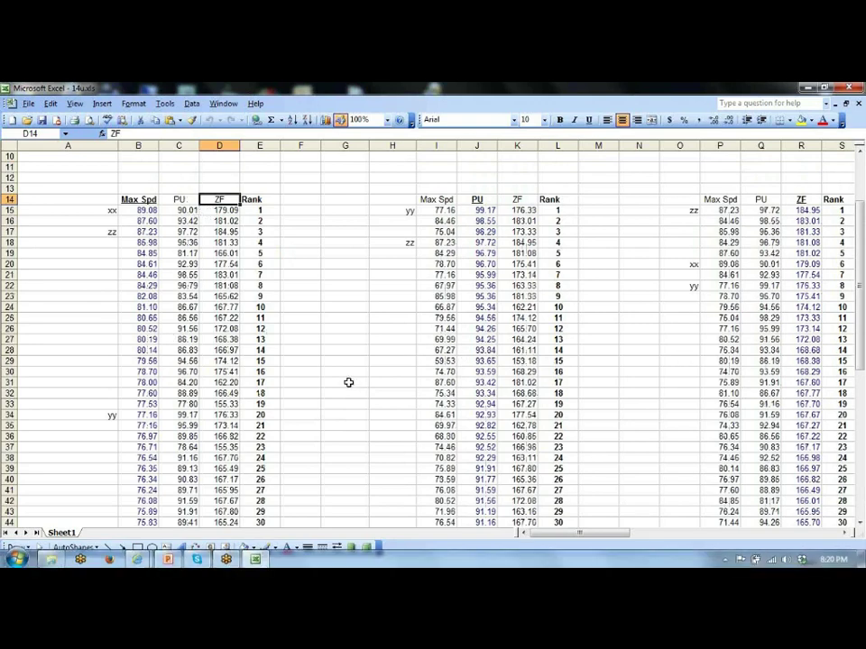
pyautogui.scroll(1, 334, 397)
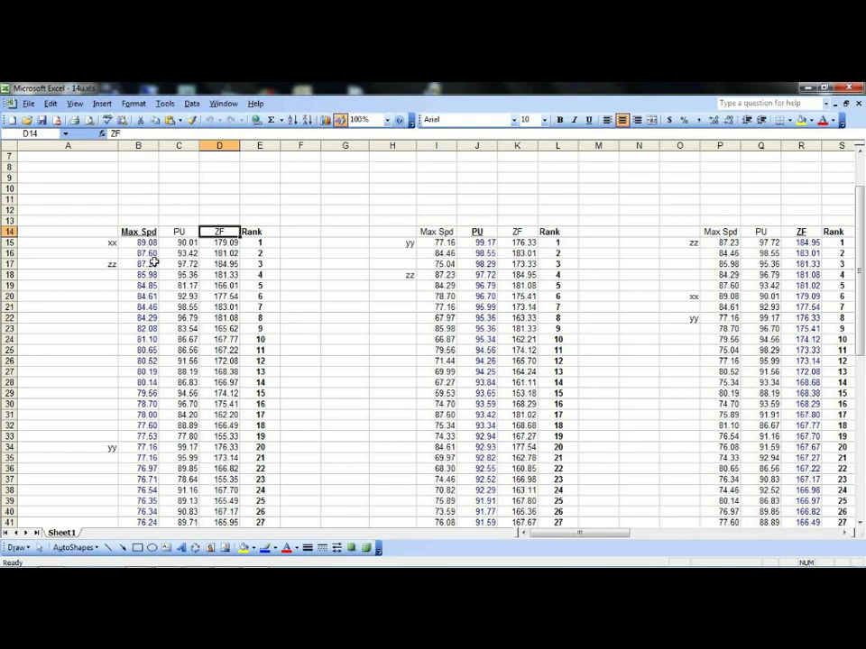
# Examine player xx's row and Max Spd value in the speed-ranked table, and look through the rankings below it.
pyautogui.click(110, 244)
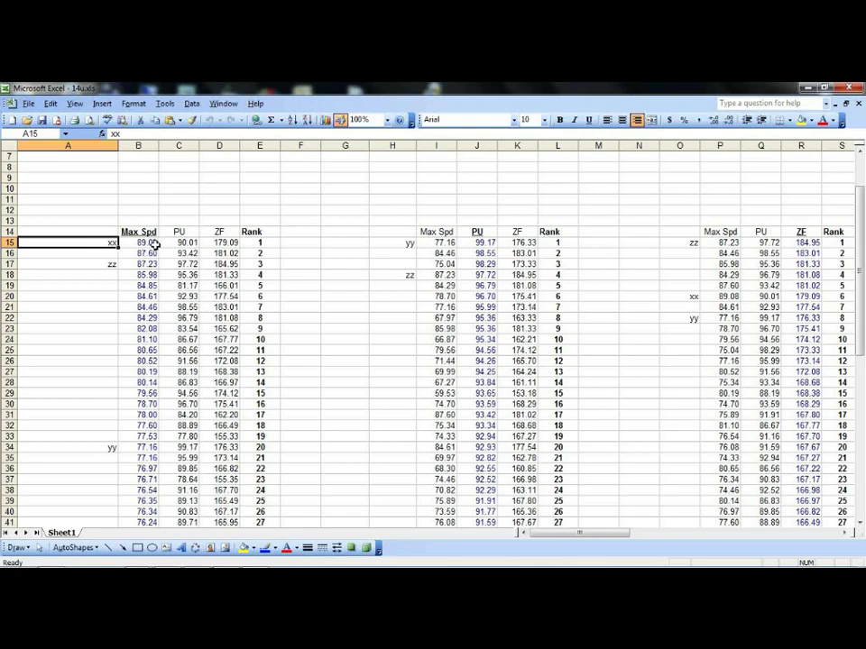
pyautogui.click(153, 243)
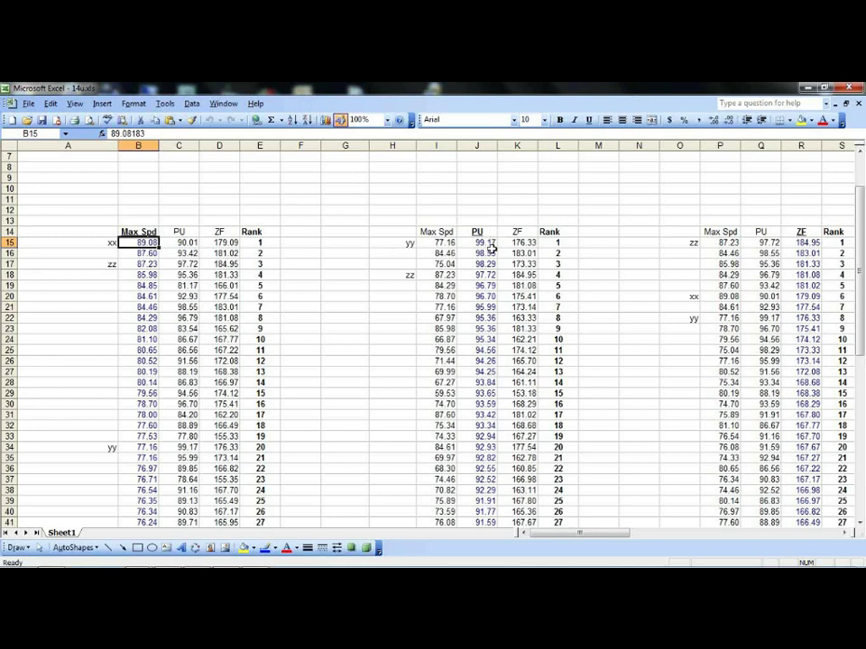
pyautogui.scroll(-2, 491, 245)
pyautogui.scroll(-1, 491, 248)
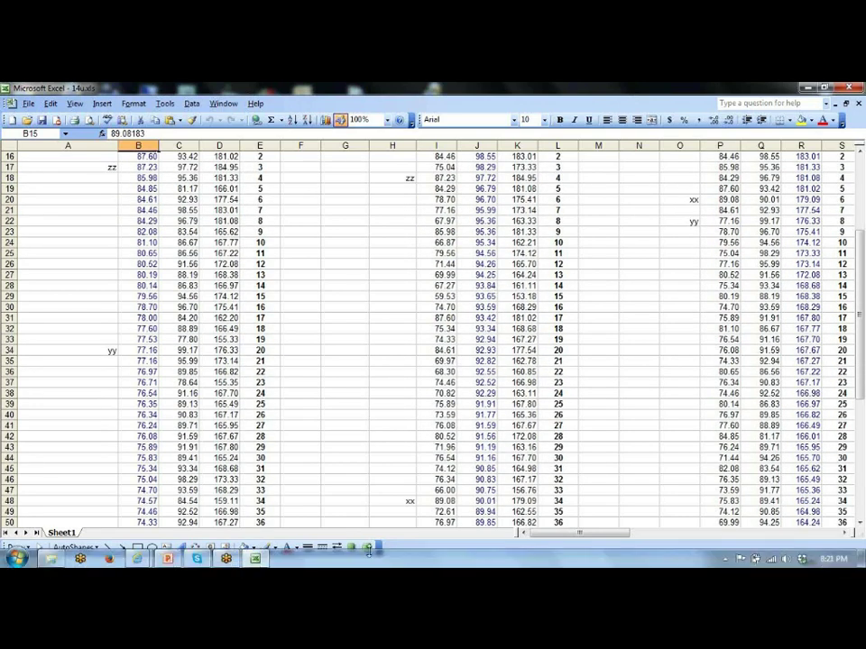
pyautogui.scroll(-9, 408, 507)
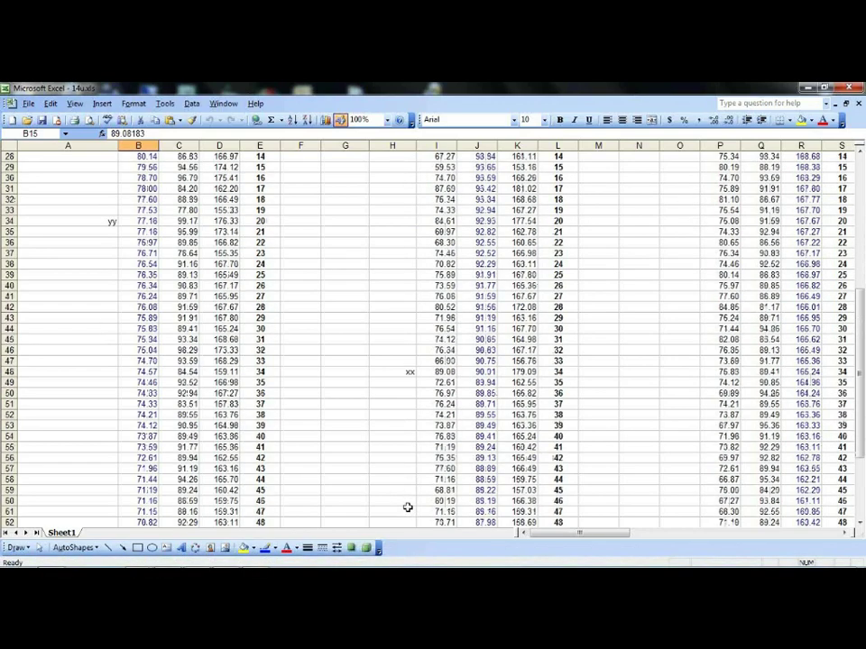
pyautogui.scroll(9, 407, 507)
pyautogui.scroll(2, 408, 506)
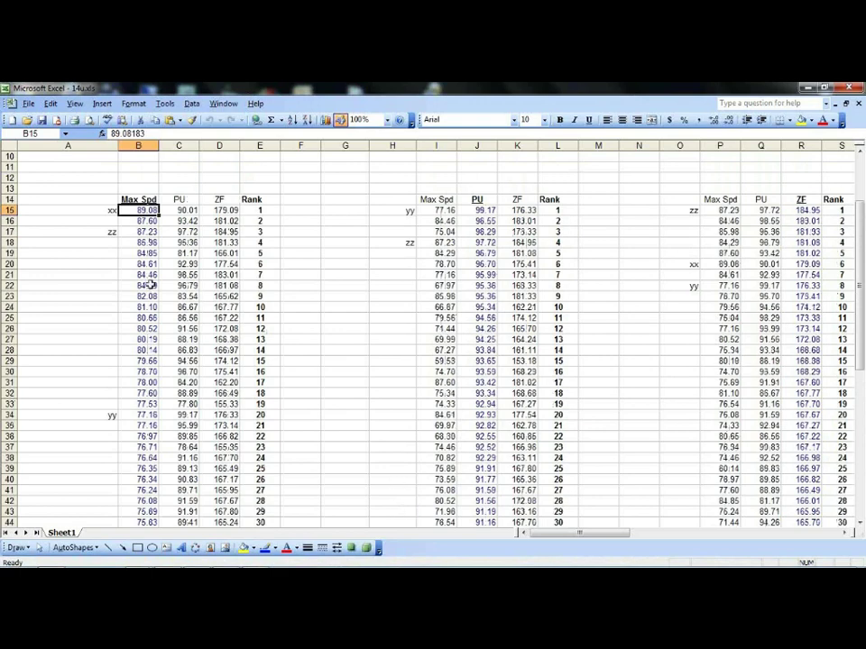
# Locate player xx in the PU-ranked table and compare that placement with xx's rows in the Max Spd and ZF rankings.
pyautogui.scroll(-1, 143, 252)
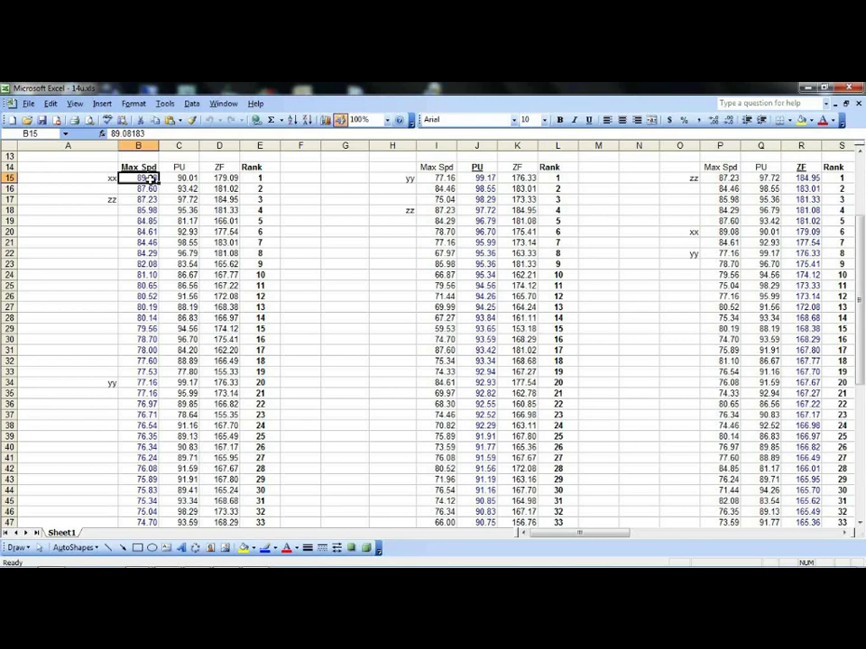
pyautogui.scroll(-1, 149, 178)
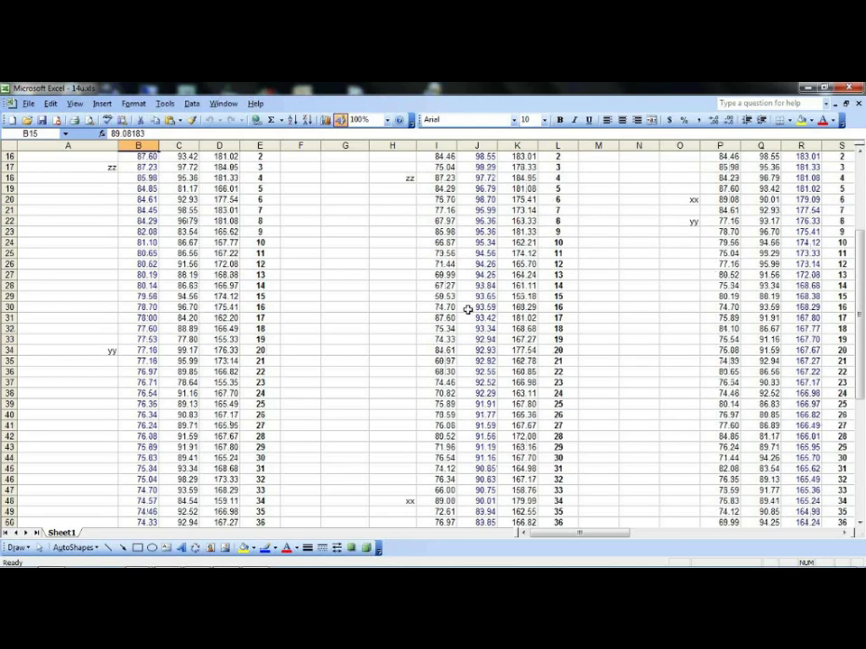
pyautogui.click(411, 501)
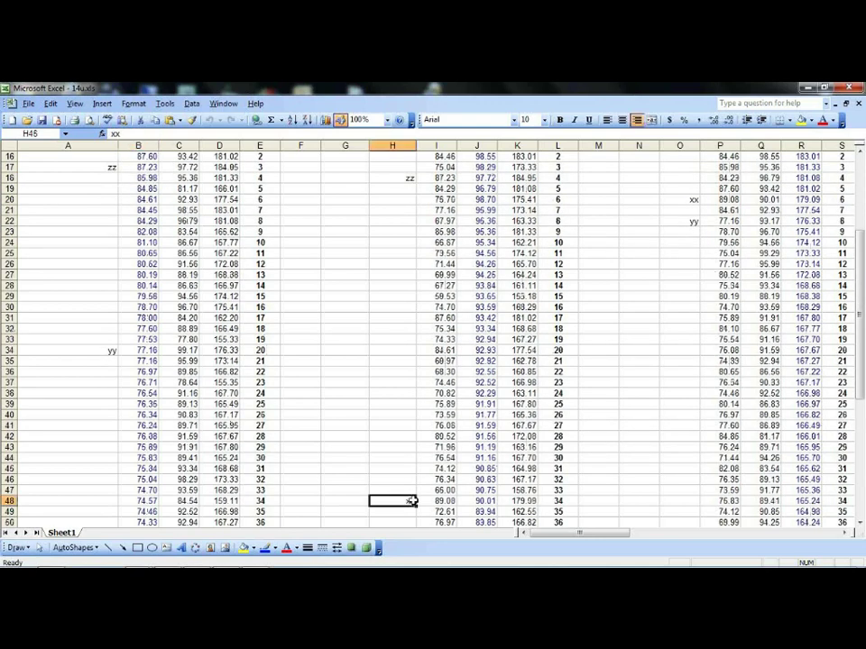
pyautogui.scroll(1, 411, 501)
pyautogui.scroll(-1, 397, 467)
pyautogui.scroll(3, 396, 467)
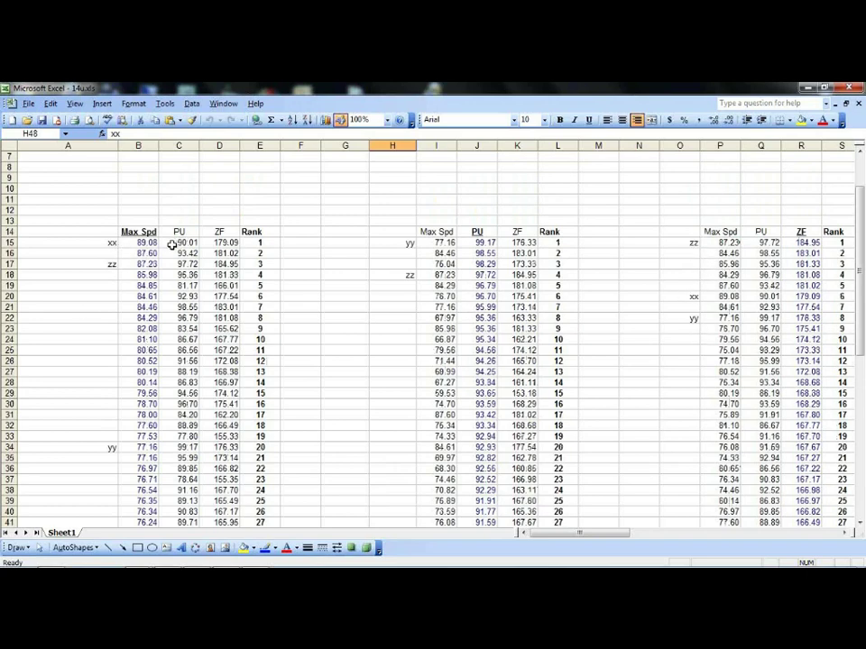
pyautogui.click(137, 242)
pyautogui.click(695, 296)
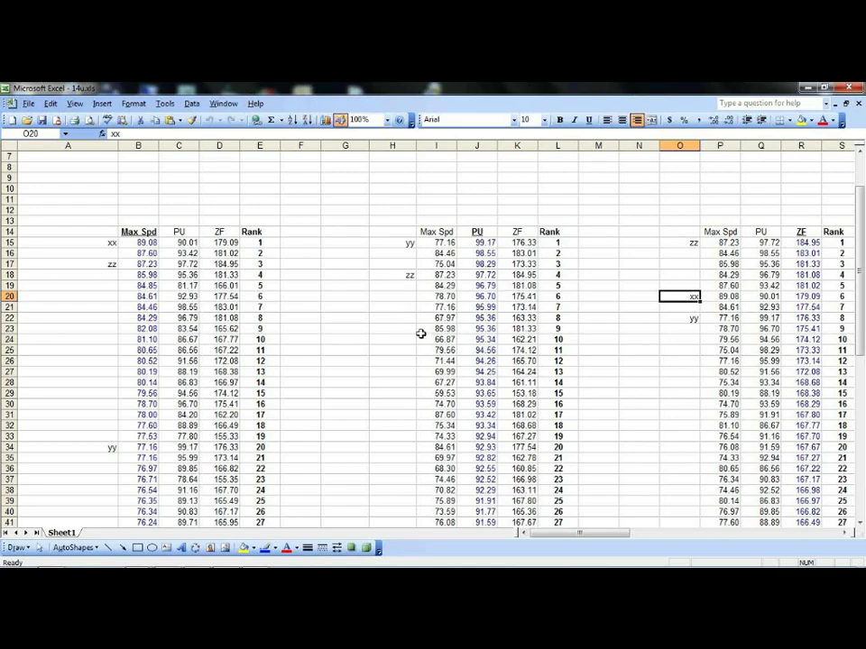
# Compare the first-ranked PU value with player xx's PU value, and check xx's placement in the ZF-ranked table.
pyautogui.scroll(-1, 419, 332)
pyautogui.click(485, 217)
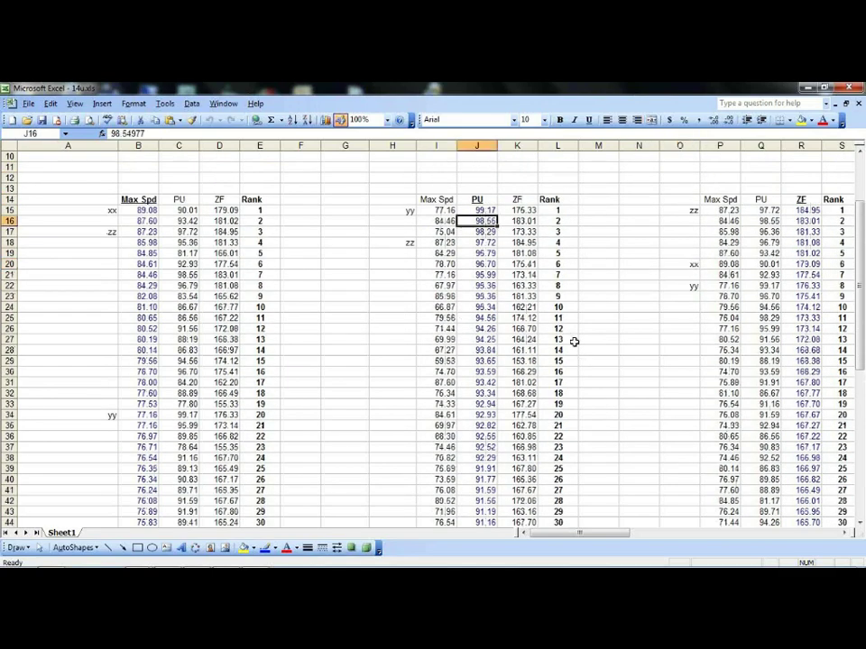
pyautogui.click(483, 210)
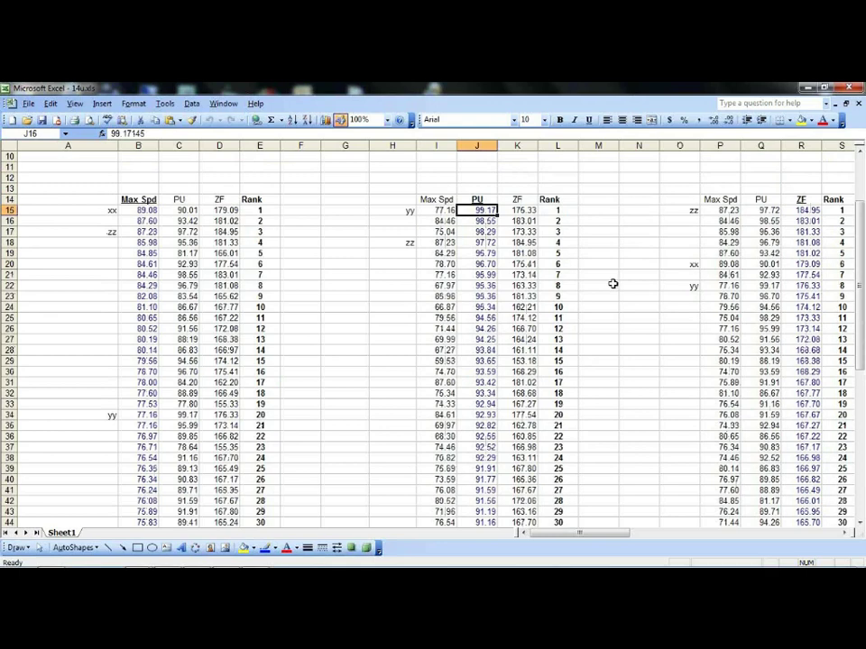
pyautogui.scroll(-5, 613, 284)
pyautogui.click(483, 404)
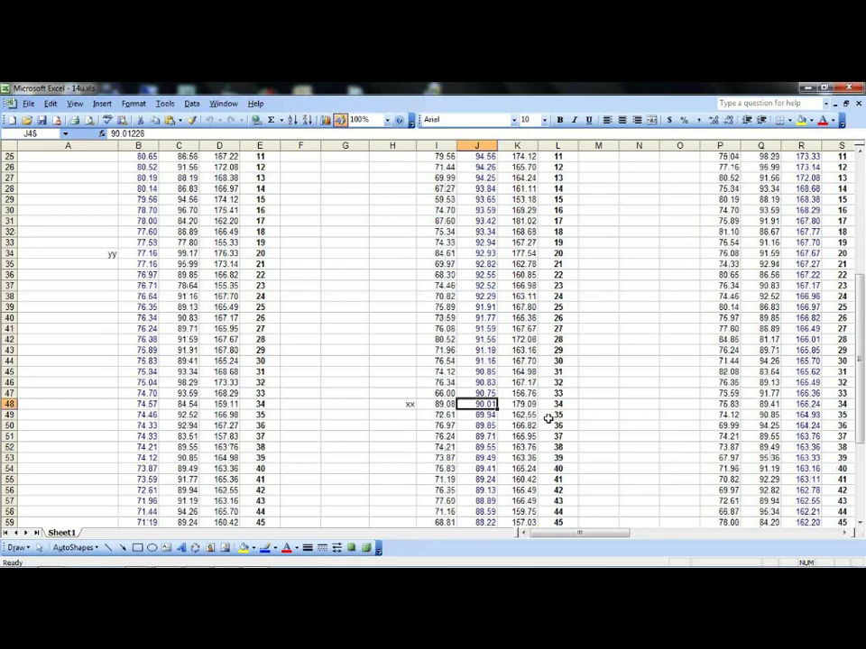
pyautogui.scroll(7, 548, 418)
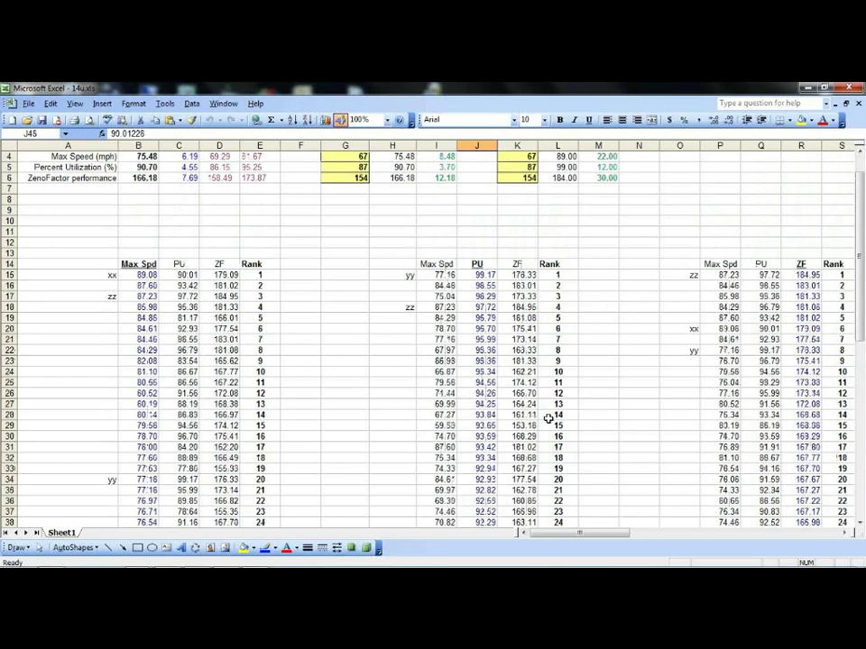
pyautogui.scroll(-2, 548, 418)
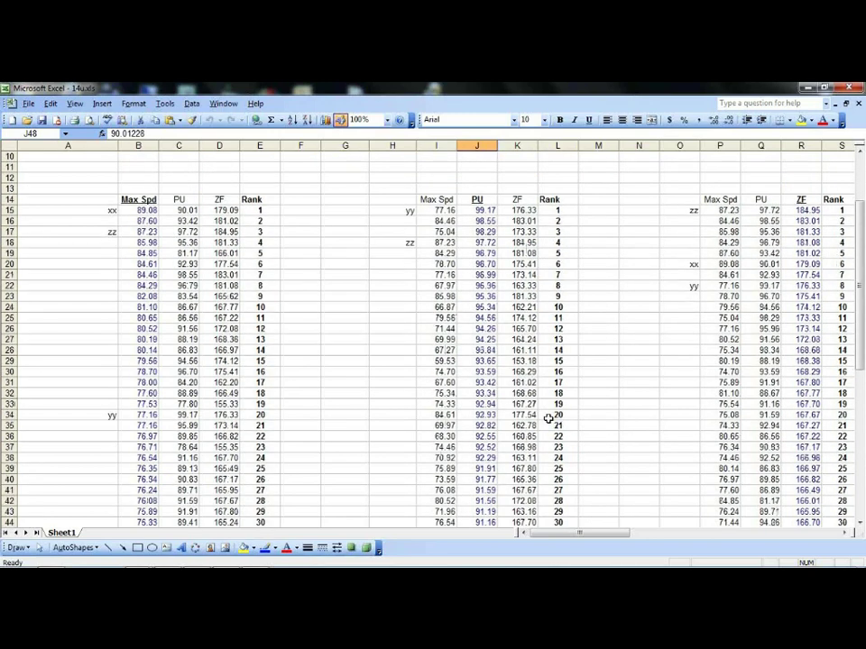
pyautogui.click(692, 265)
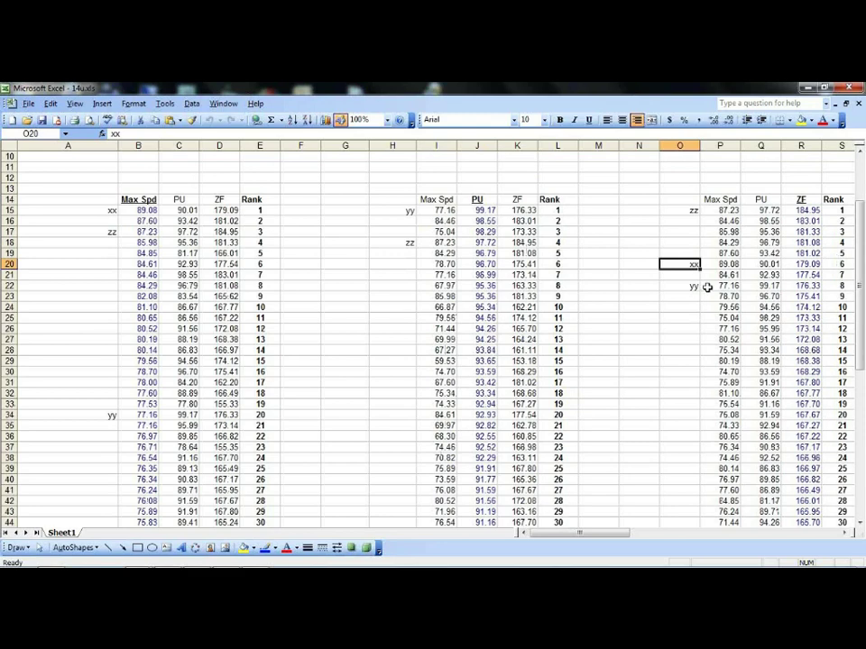
pyautogui.scroll(-3, 708, 287)
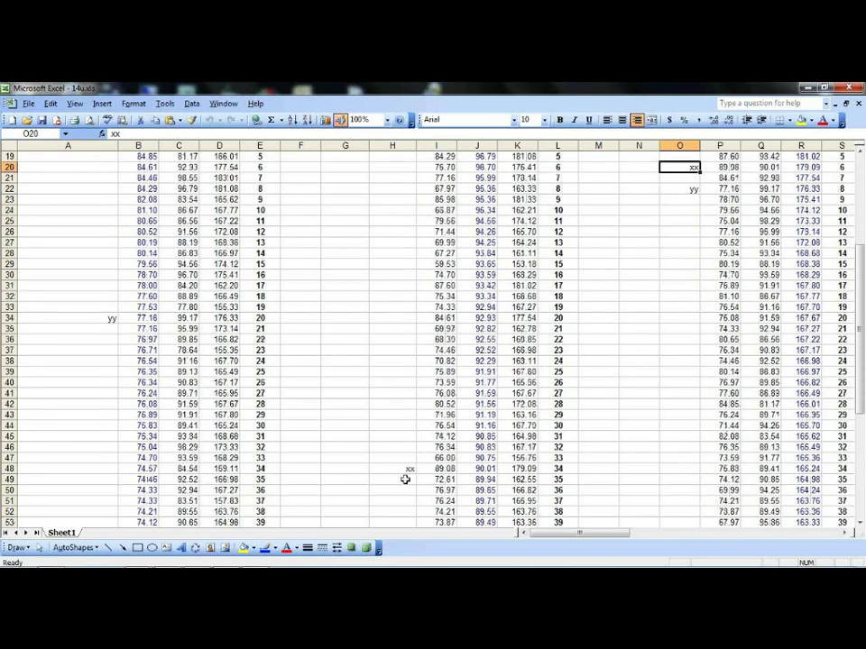
pyautogui.scroll(6, 405, 479)
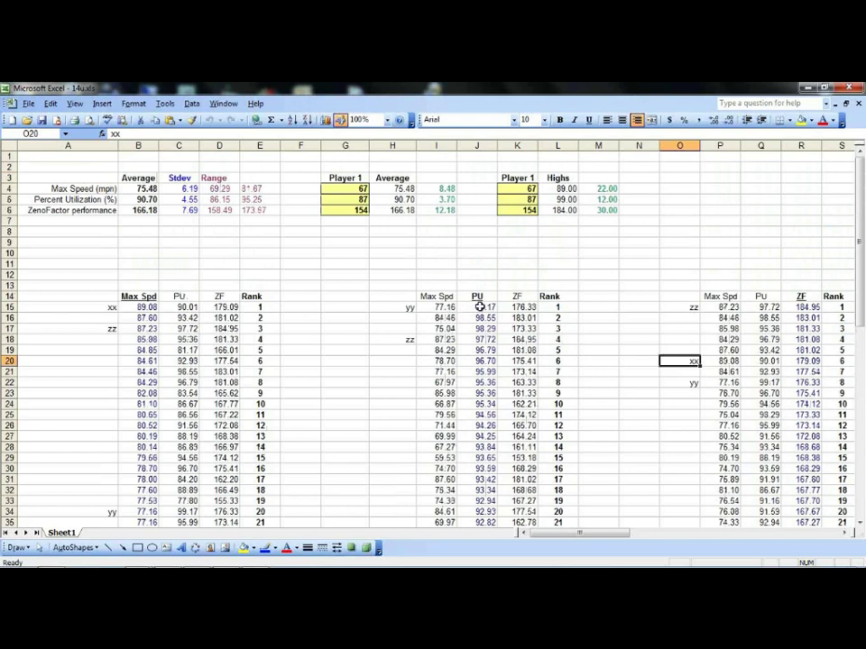
# Examine player yy's row in the PU-ranked table and find the same player in the Max Spd ranking.
pyautogui.click(479, 307)
pyautogui.click(406, 306)
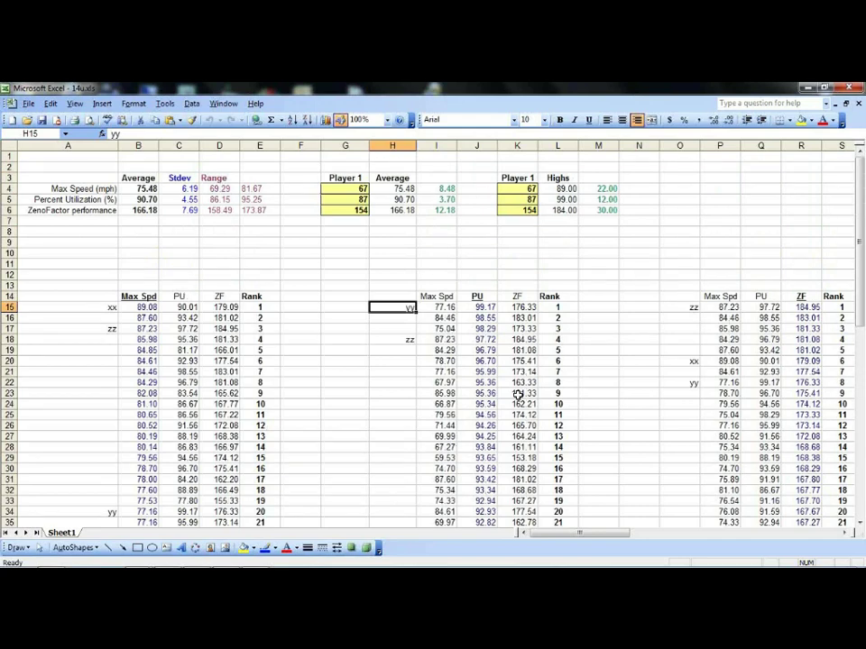
pyautogui.scroll(-2, 519, 395)
pyautogui.click(110, 447)
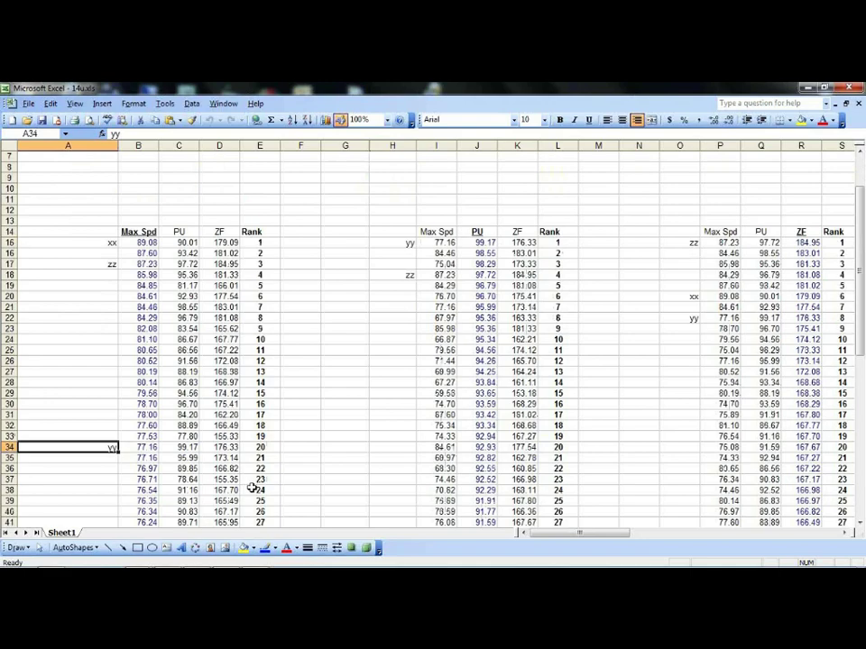
pyautogui.scroll(-9, 245, 478)
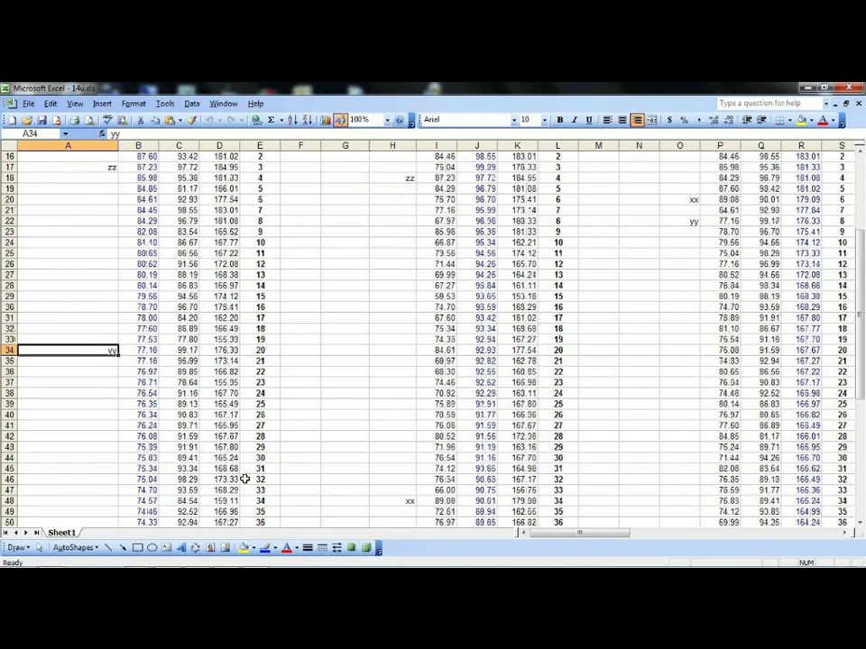
pyautogui.scroll(7, 245, 479)
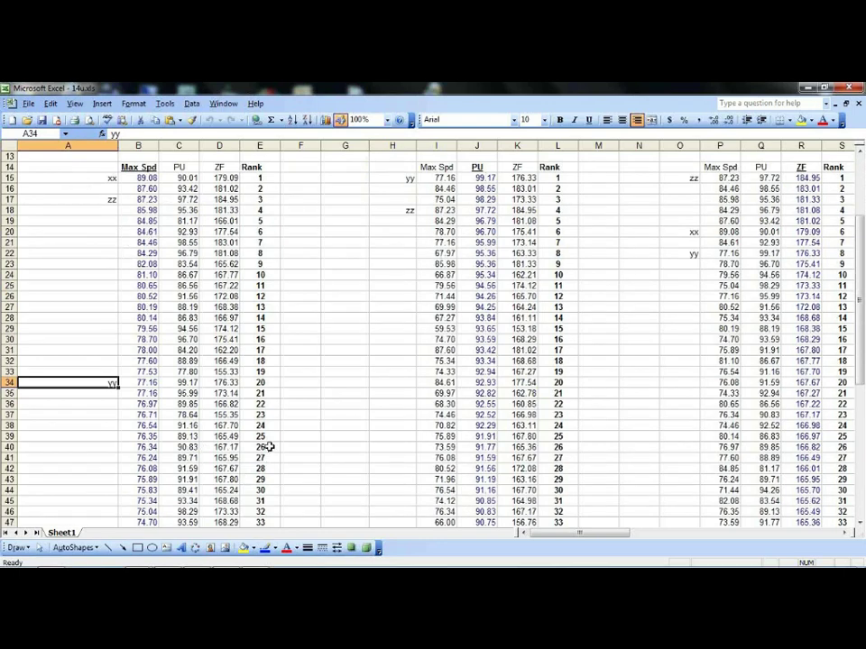
# Compare the first-ranked players of the Max Spd, PU and ZF tables, ending on player zz's ZF value.
pyautogui.click(147, 179)
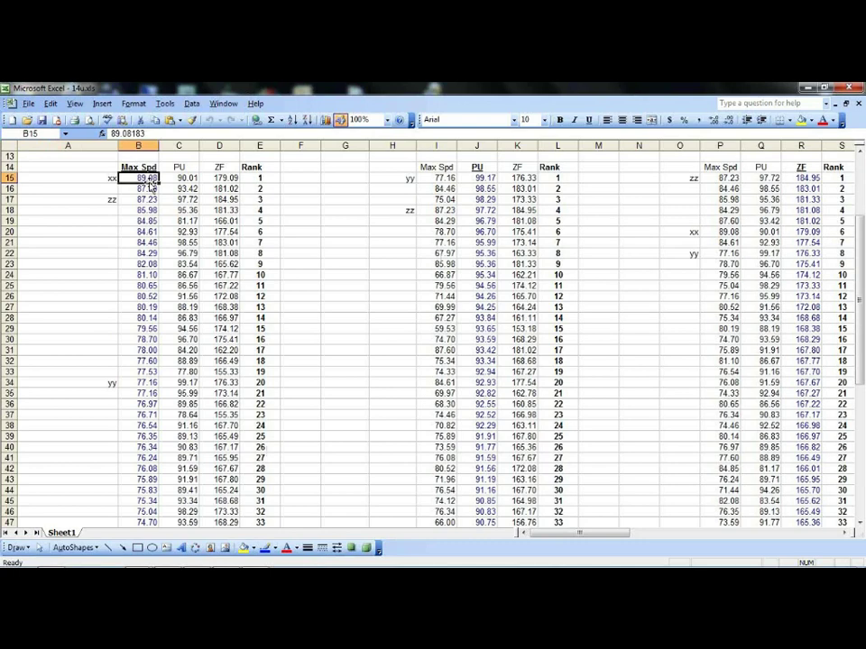
pyautogui.click(408, 178)
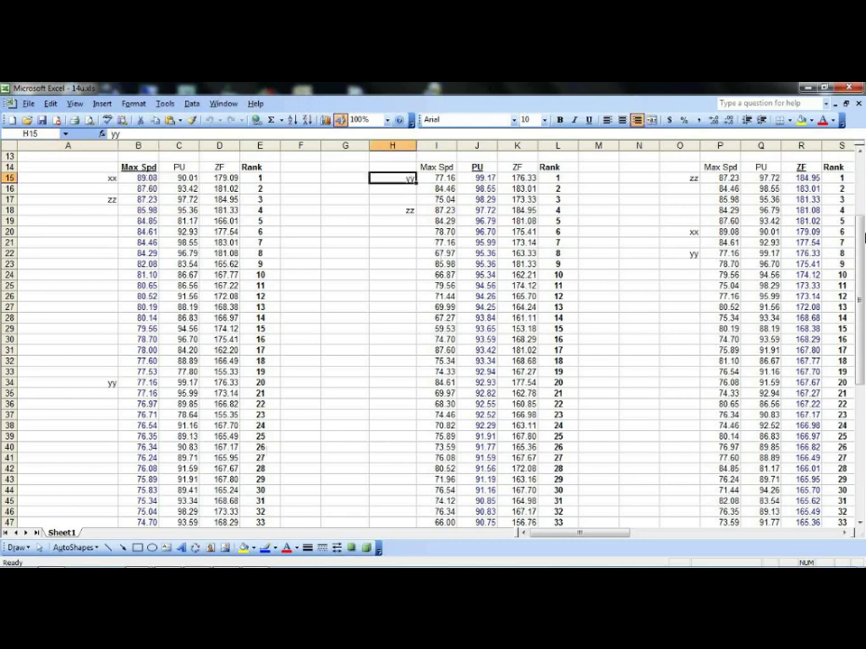
pyautogui.click(697, 260)
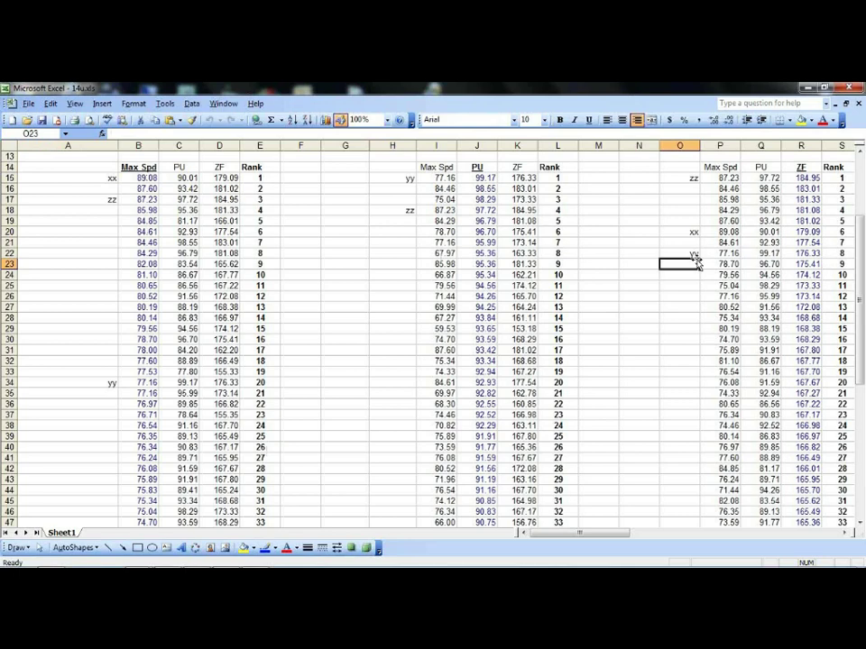
pyautogui.click(406, 179)
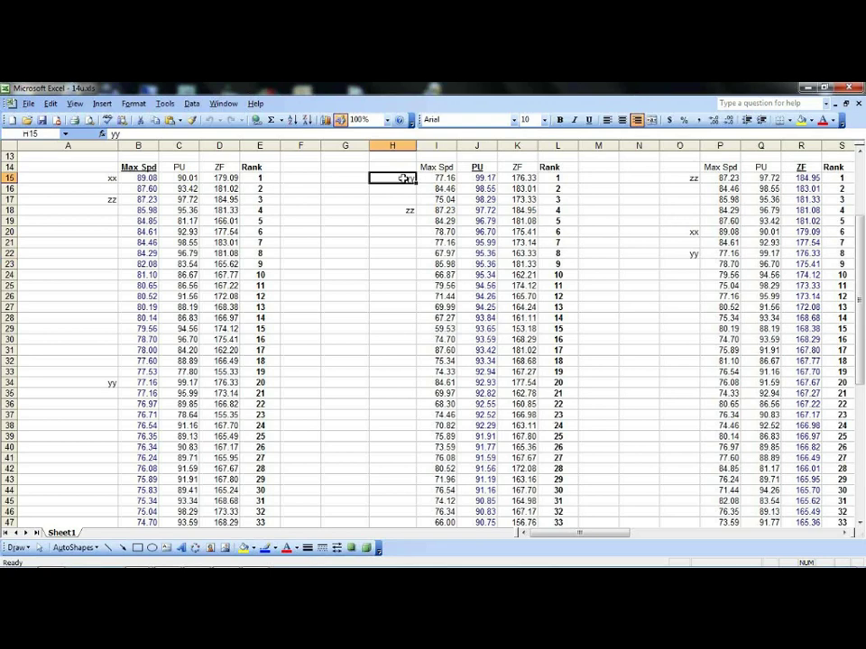
pyautogui.click(695, 178)
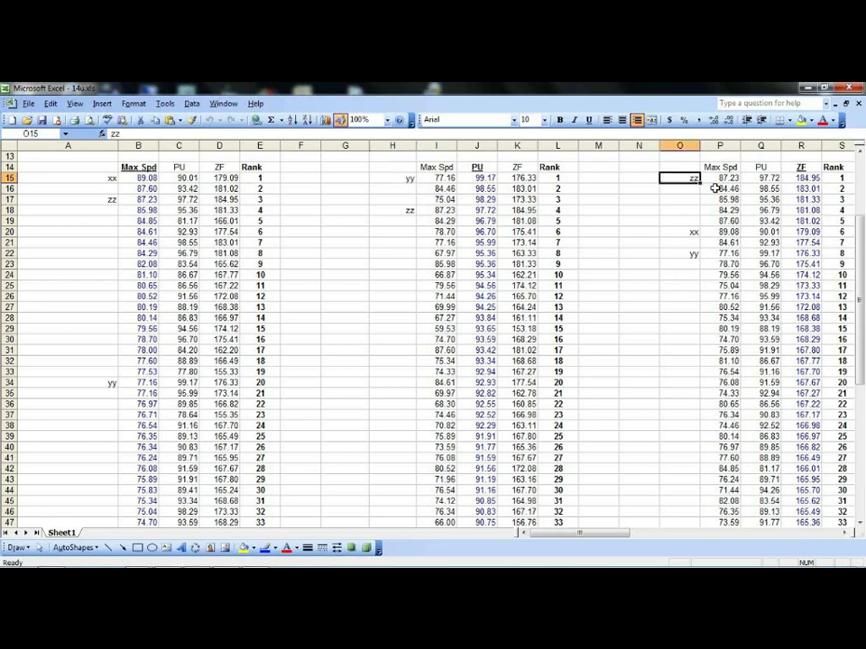
pyautogui.click(803, 187)
pyautogui.click(808, 177)
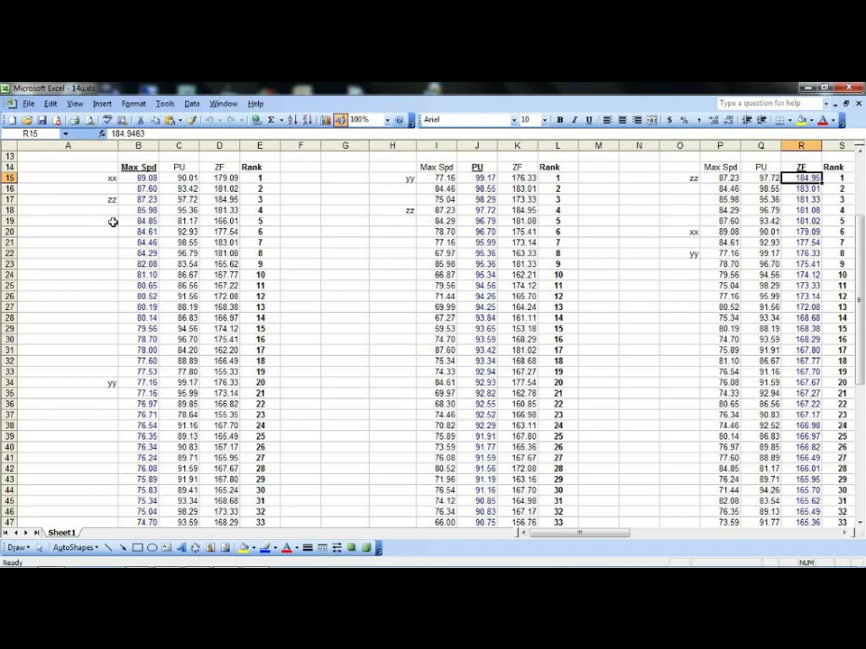
# Compare player zz's Max Spd and PU values with the first-ranked values in the Max Spd and PU tables.
pyautogui.click(148, 199)
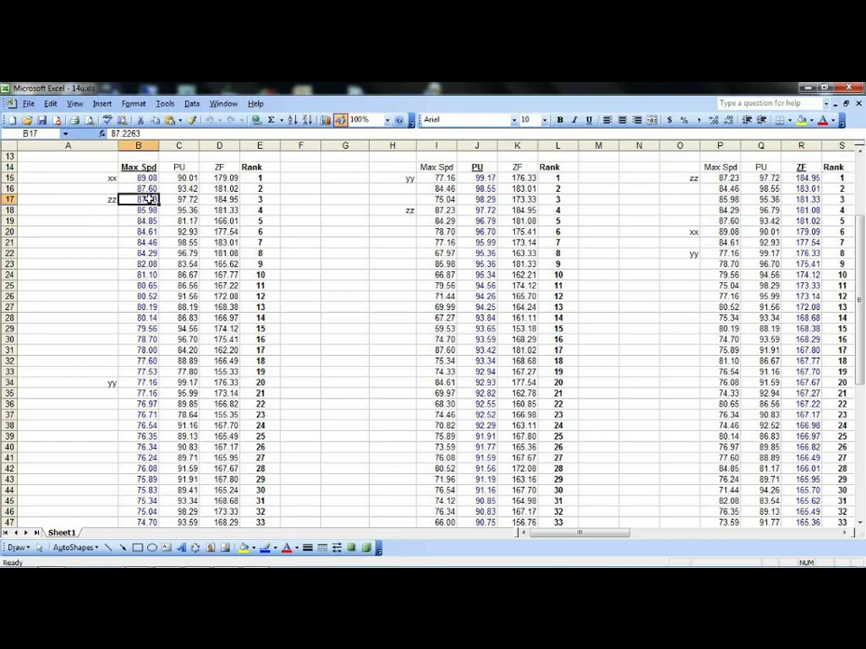
pyautogui.click(146, 177)
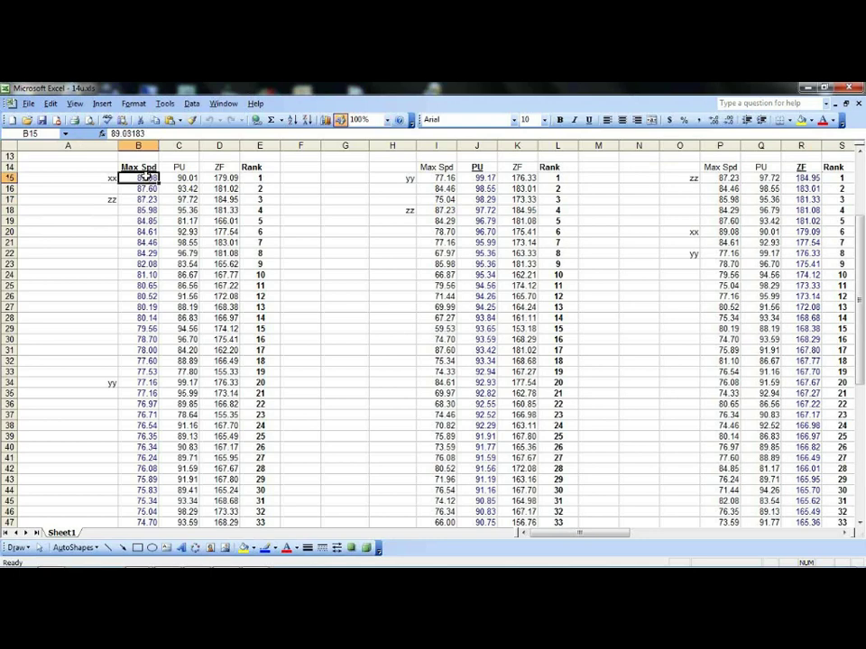
pyautogui.click(487, 211)
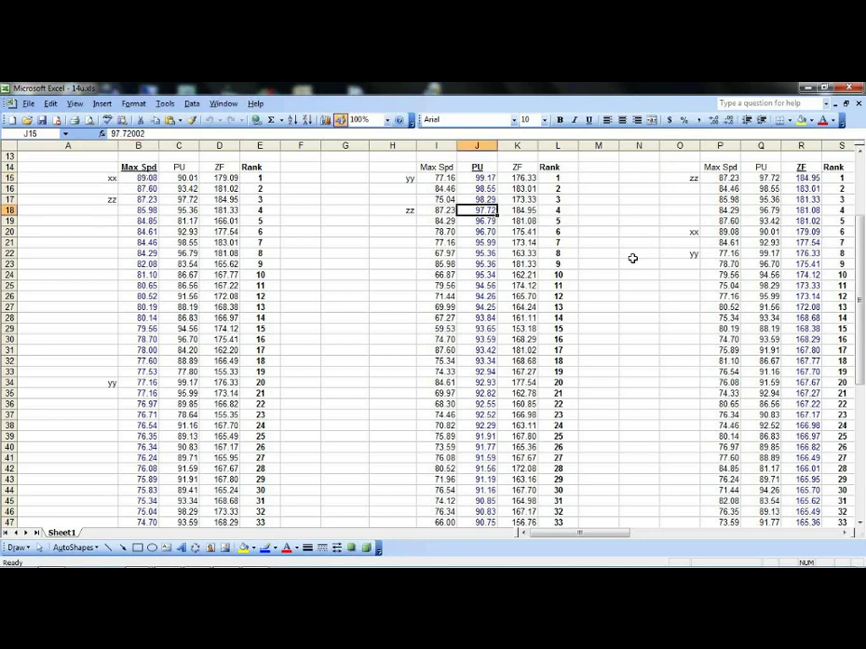
pyautogui.click(487, 178)
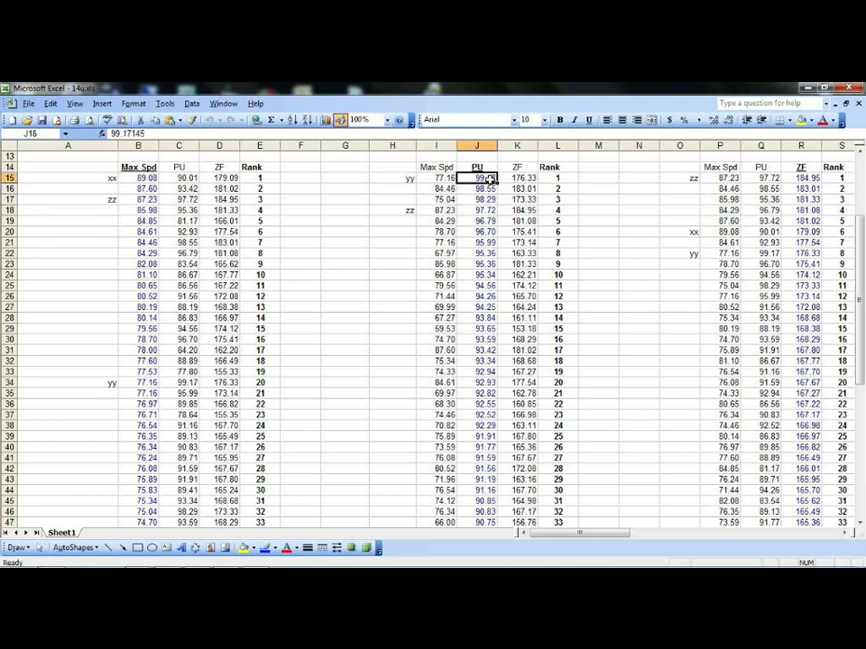
# Check player zz's placement in the Max Spd, PU and ZF rankings, ending on zz's label in the ZF table.
pyautogui.click(136, 200)
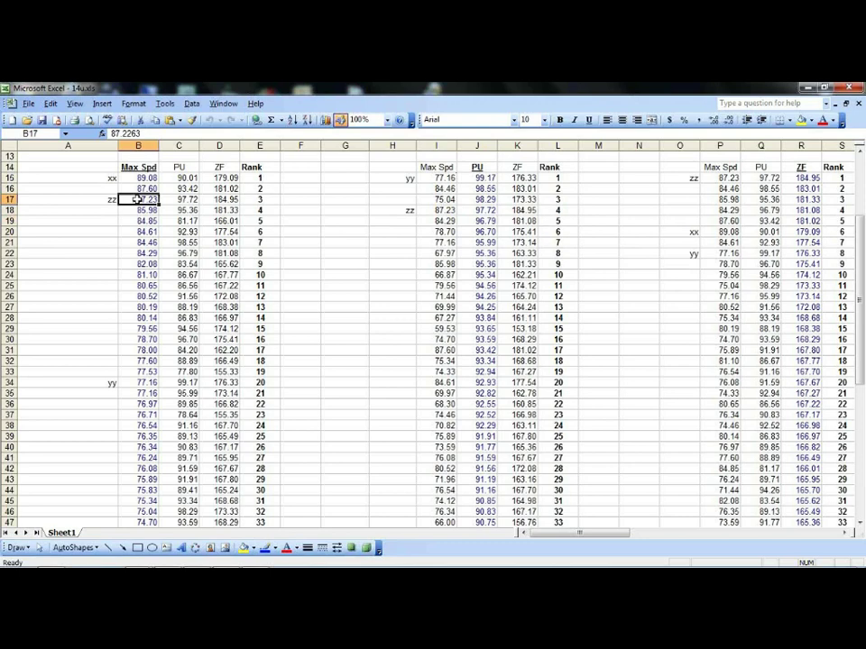
pyautogui.click(409, 211)
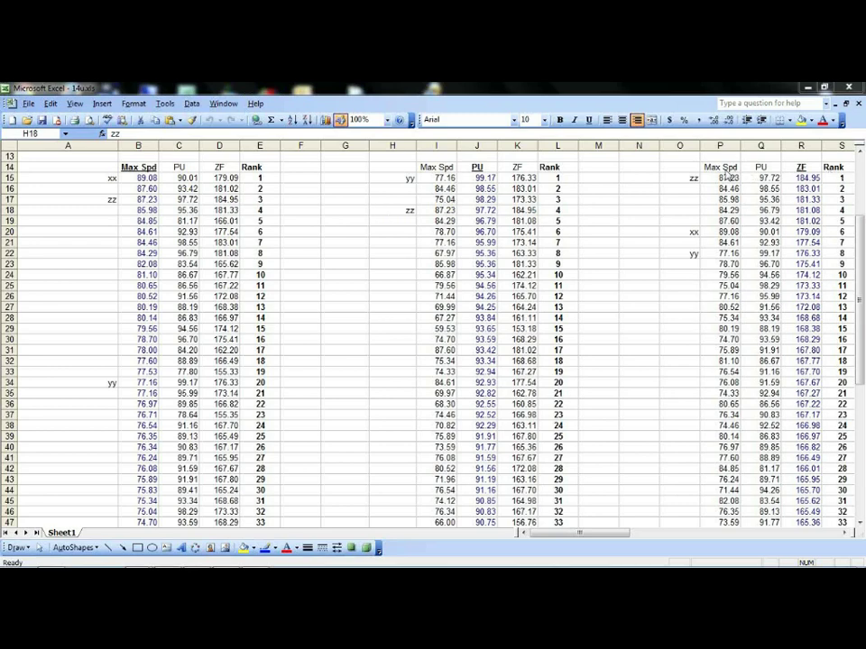
pyautogui.click(801, 179)
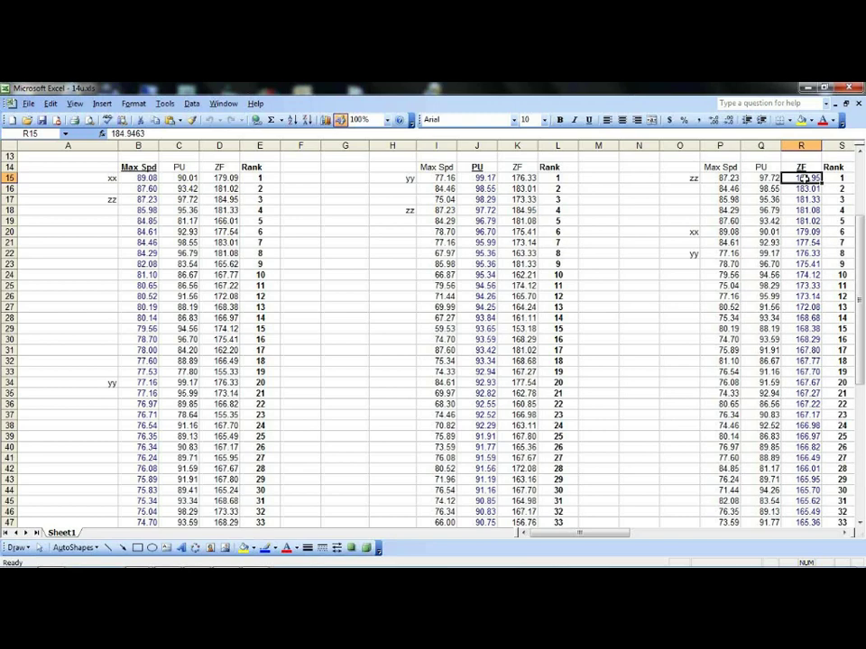
pyautogui.click(684, 177)
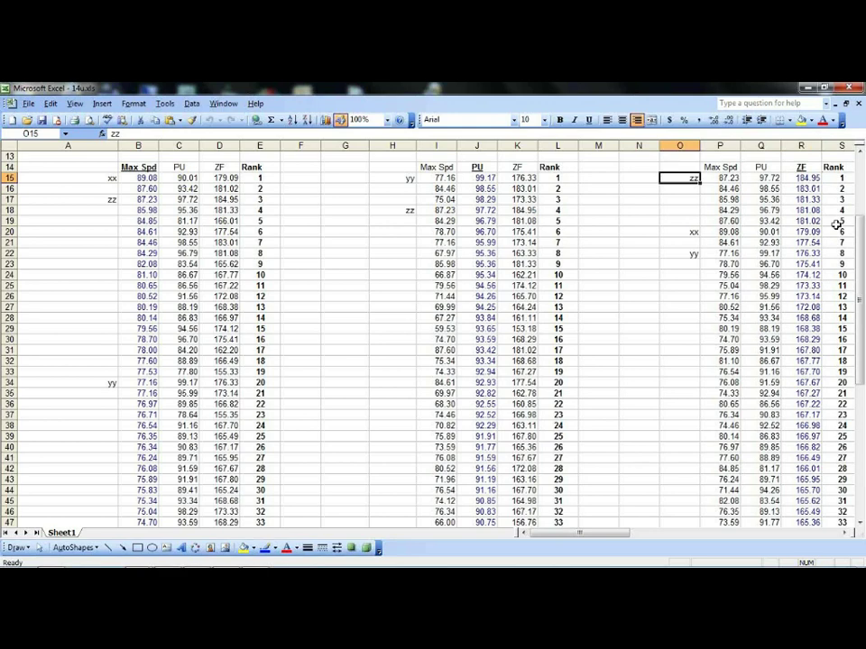
# Examine Player 1's maximum speed in the summary section against the group average and standard deviation.
pyautogui.scroll(4, 836, 224)
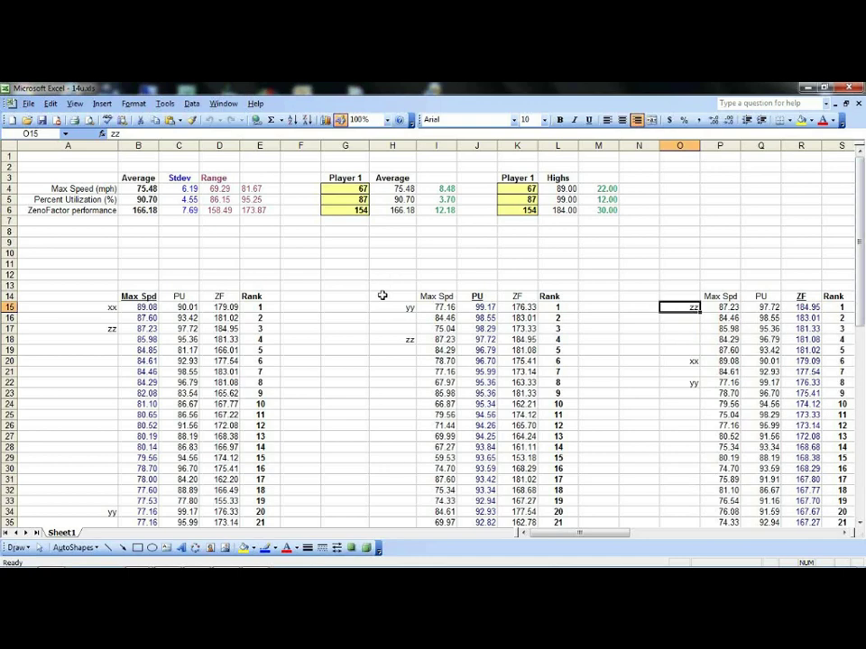
pyautogui.click(442, 188)
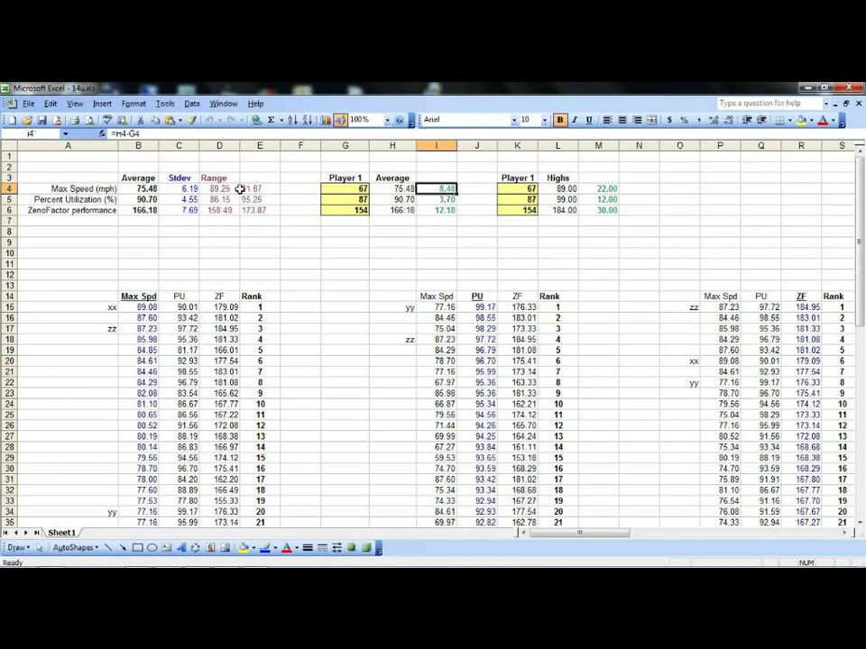
pyautogui.click(189, 189)
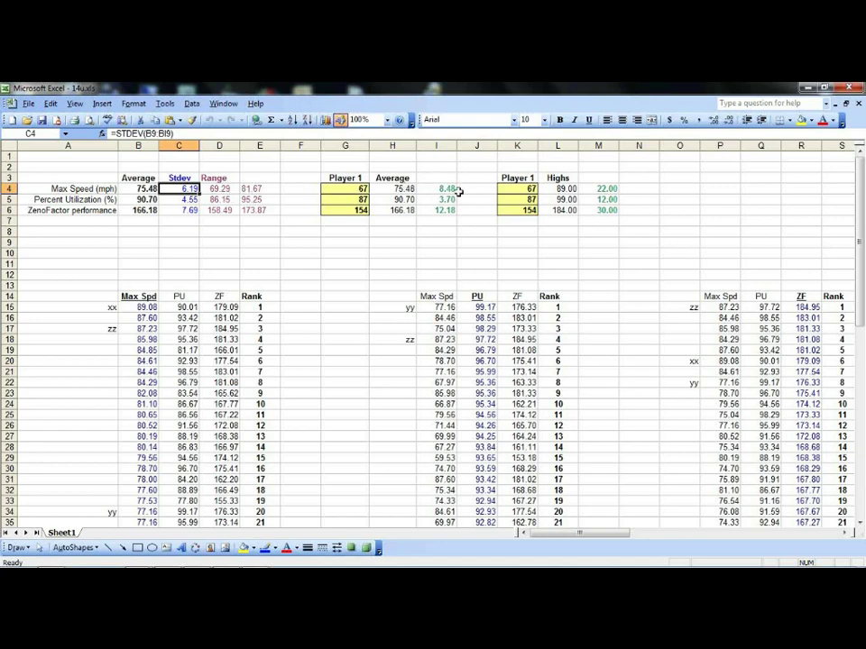
pyautogui.click(363, 189)
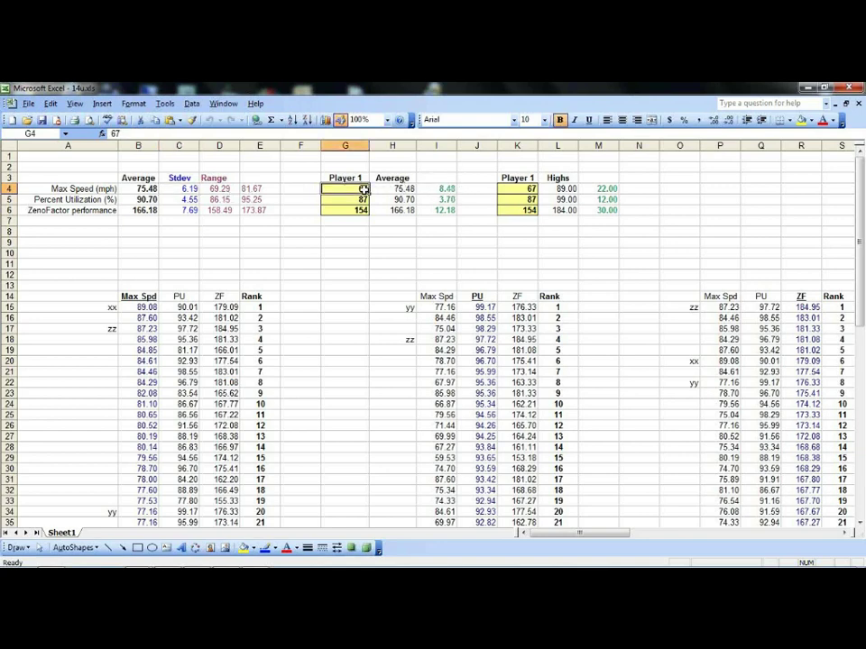
pyautogui.moveTo(362, 190); pyautogui.dragTo(397, 188)
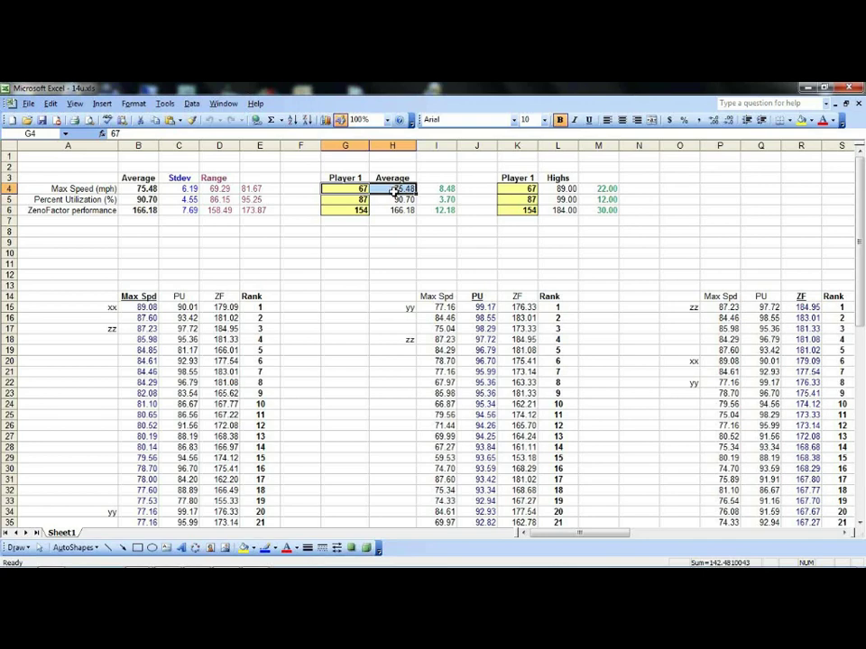
# Compare Player 1's maximum speed with the Highs value, and set that gap against the gap to the average.
pyautogui.click(560, 189)
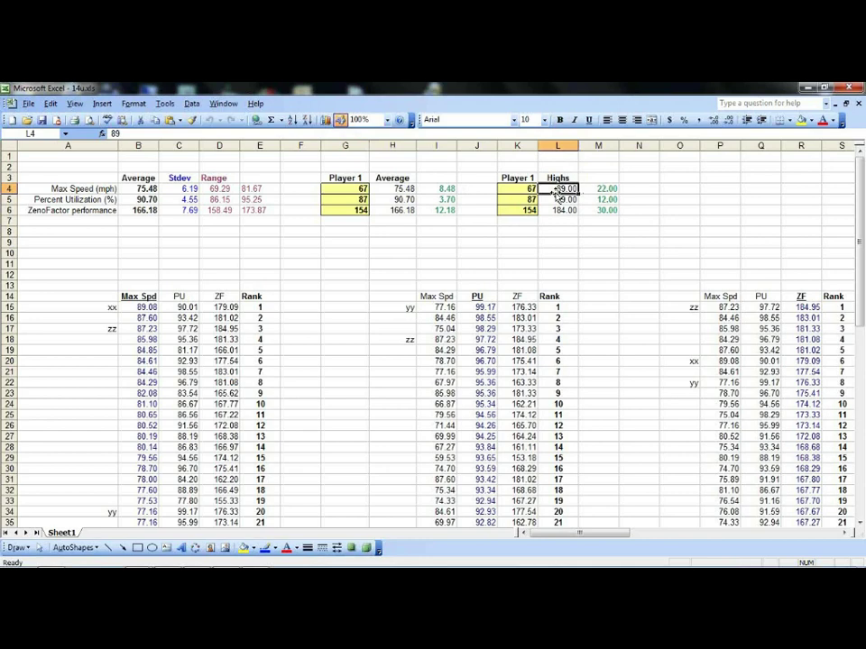
pyautogui.click(613, 188)
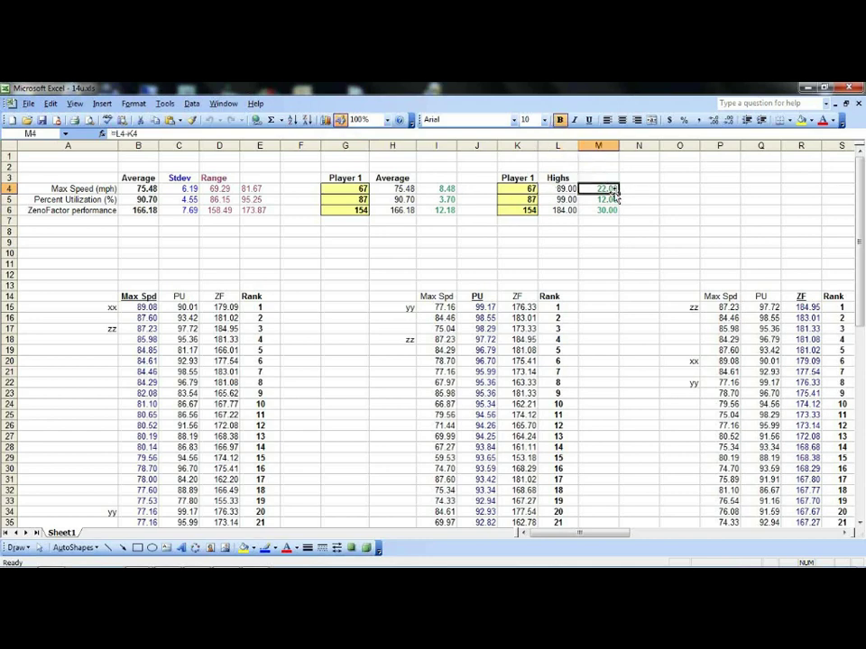
pyautogui.click(355, 189)
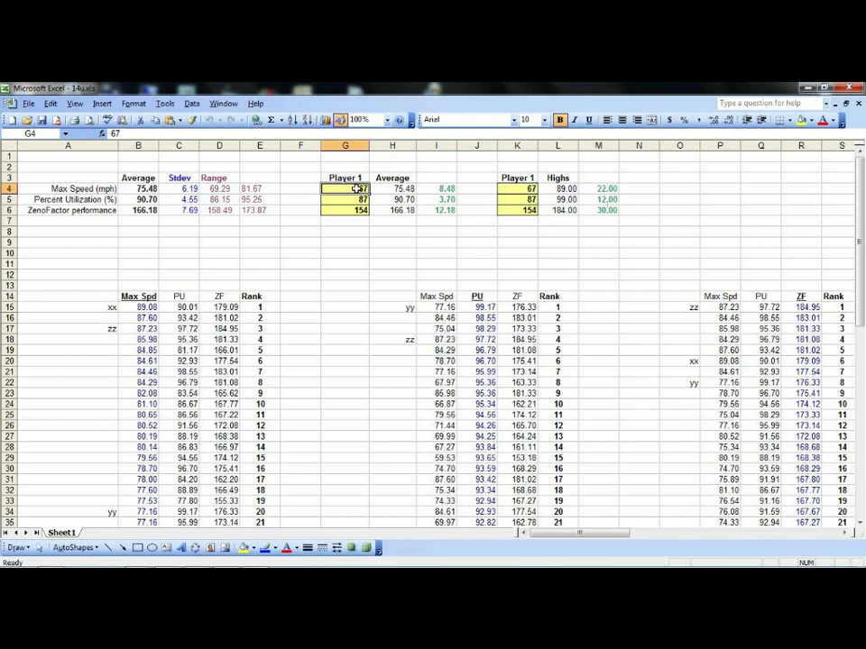
pyautogui.click(519, 189)
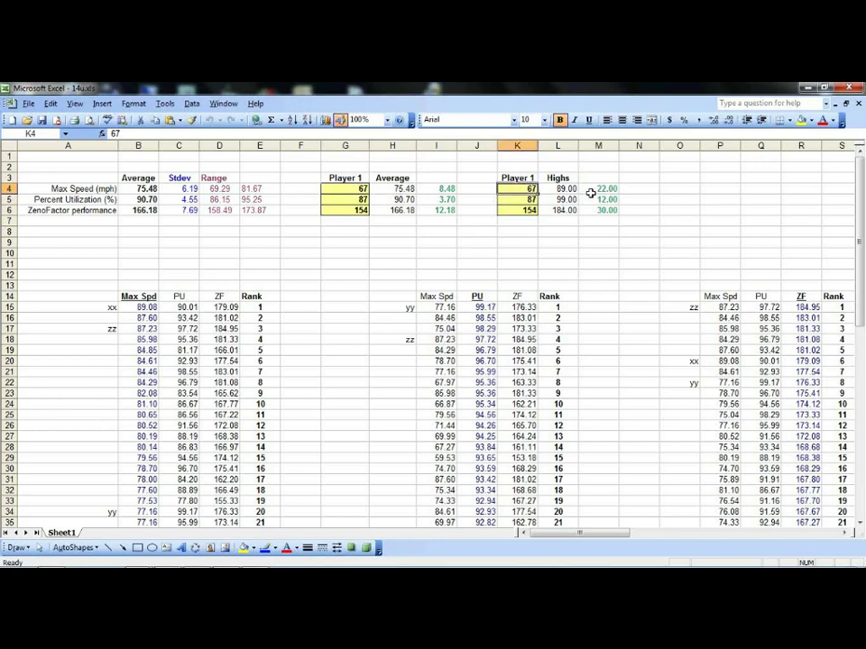
pyautogui.click(591, 193)
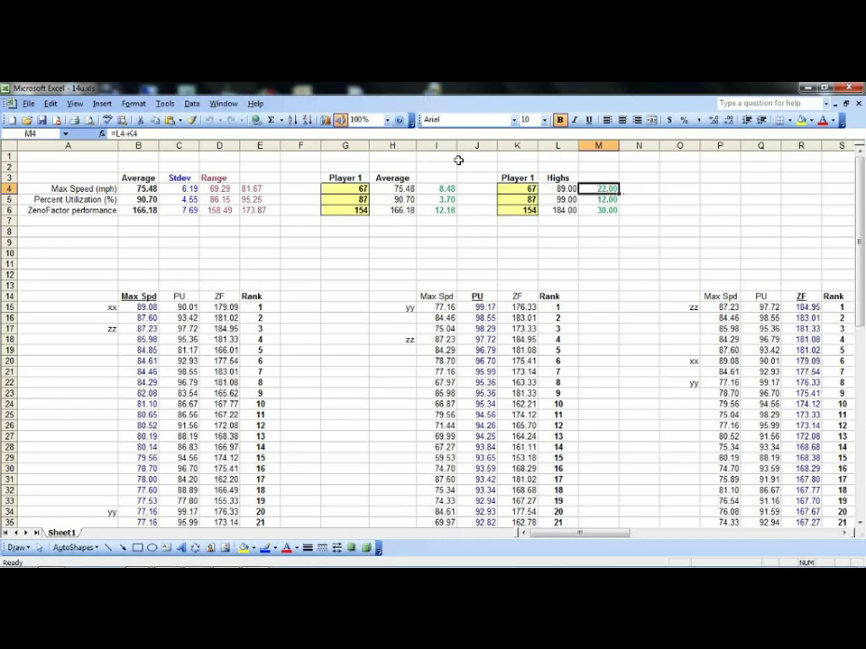
pyautogui.click(460, 190)
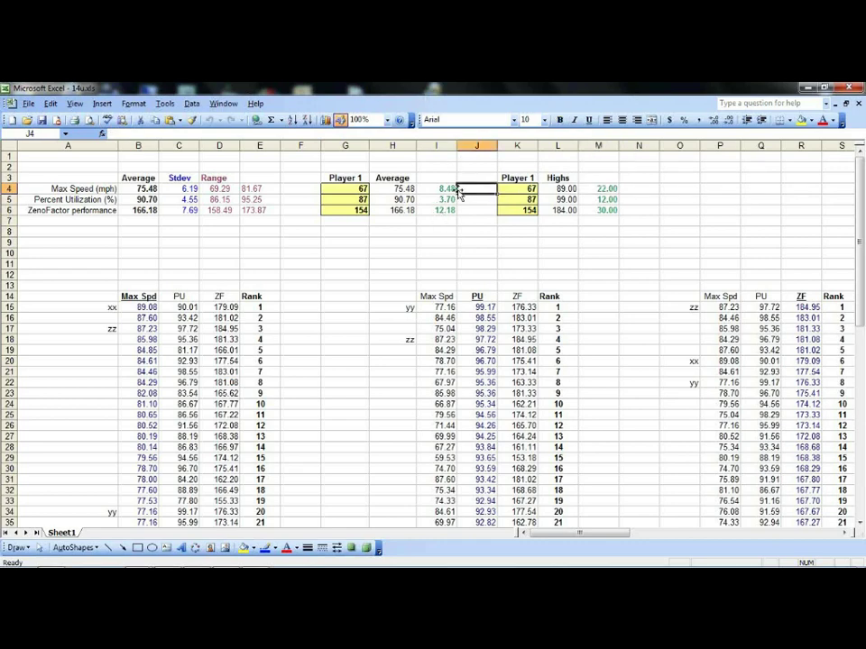
pyautogui.click(348, 188)
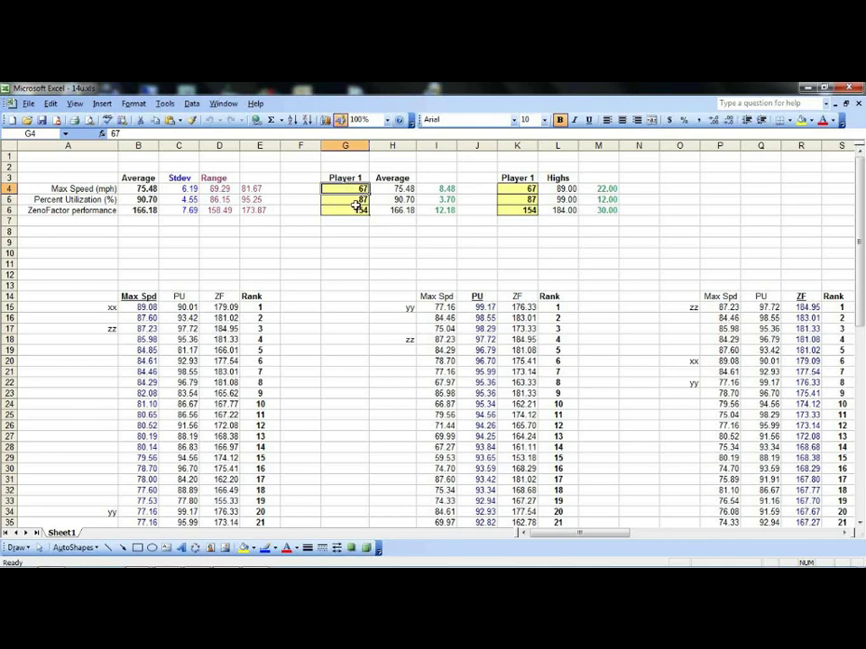
# Compare Player 1's percent utilization with the average and the high, and highlight the Max Speed and Percent Utilization rows of the Highs comparison.
pyautogui.click(357, 199)
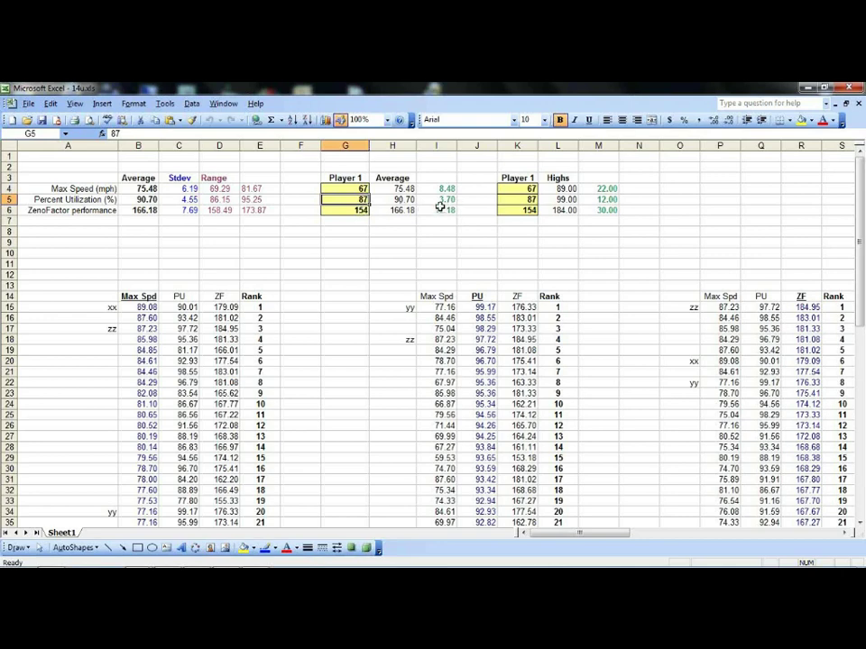
pyautogui.click(405, 200)
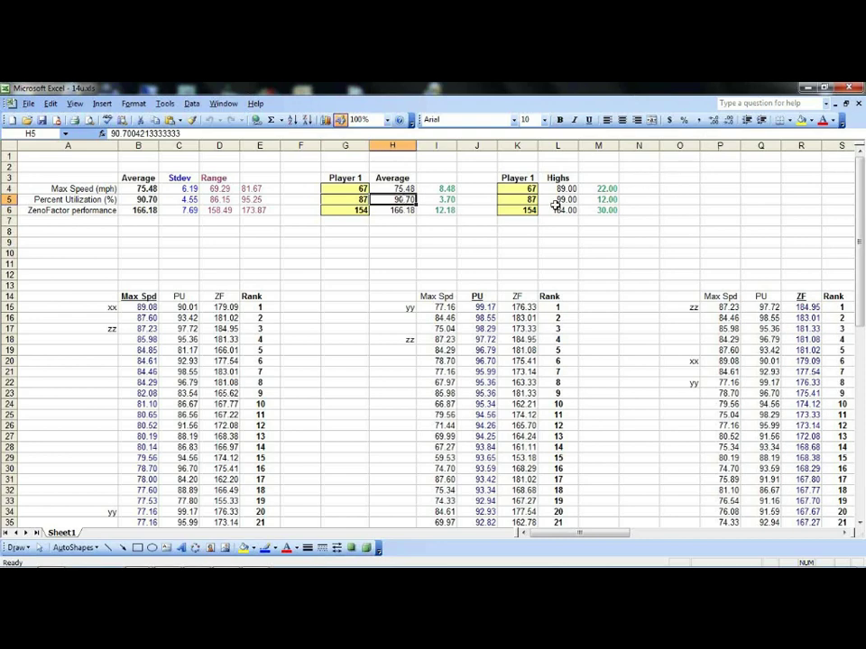
pyautogui.click(607, 200)
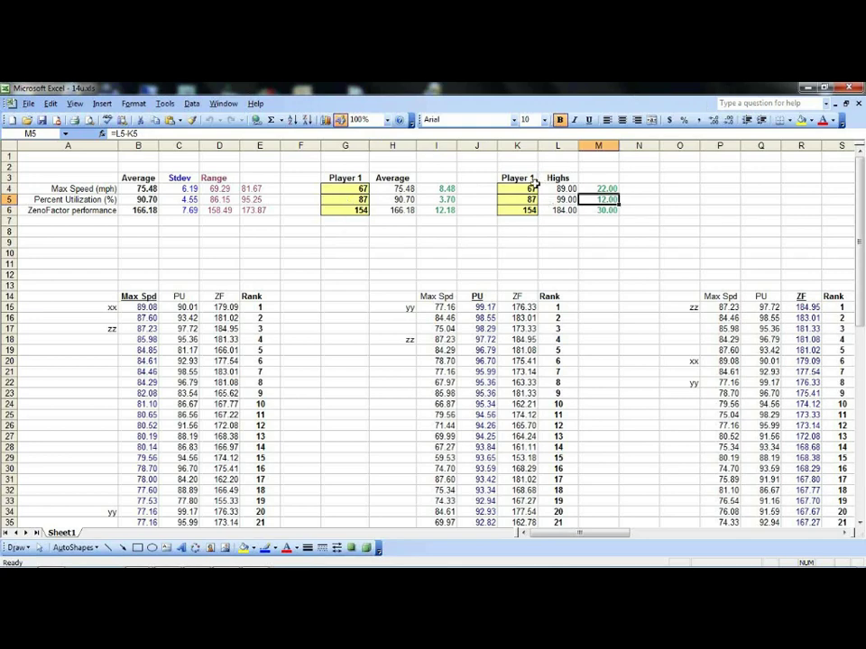
pyautogui.moveTo(528, 188); pyautogui.dragTo(619, 201)
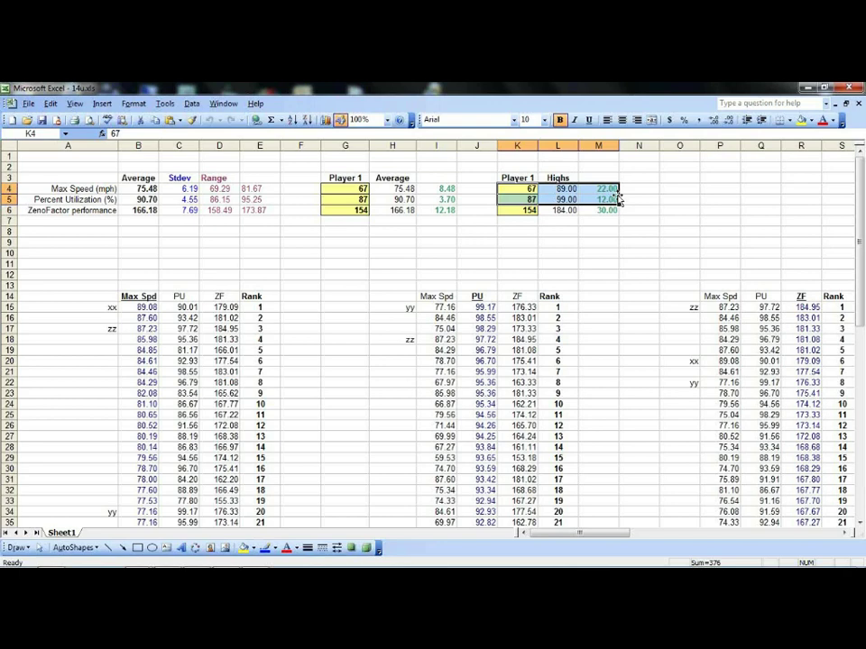
# Examine Player 1's ZenoFactor performance against the average and the high, including both difference cells.
pyautogui.click(352, 210)
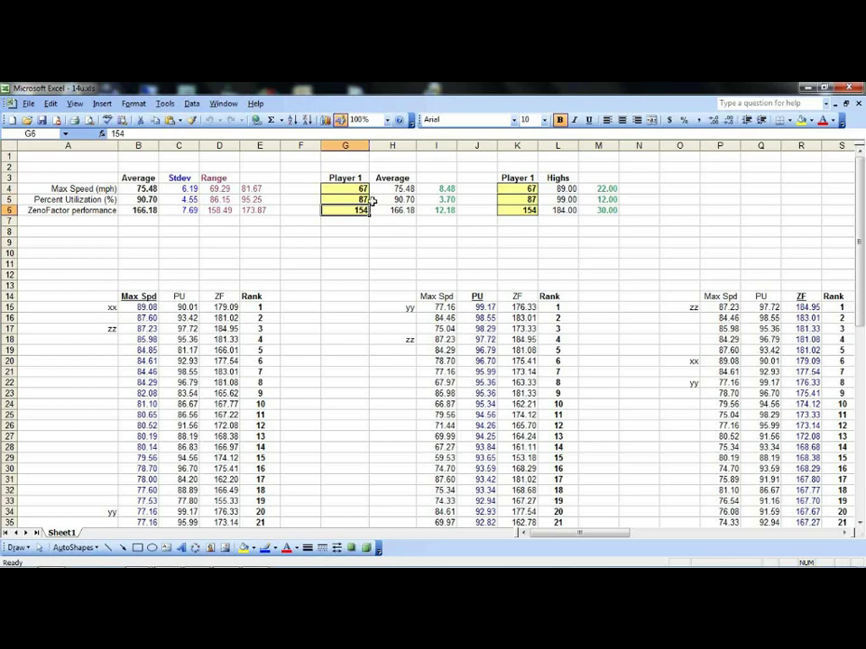
pyautogui.click(398, 211)
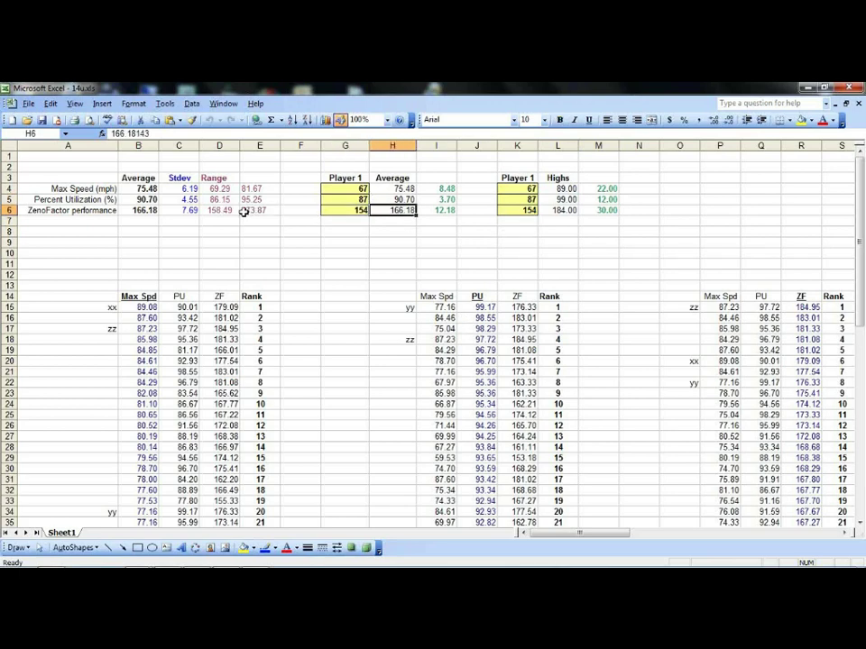
pyautogui.click(442, 210)
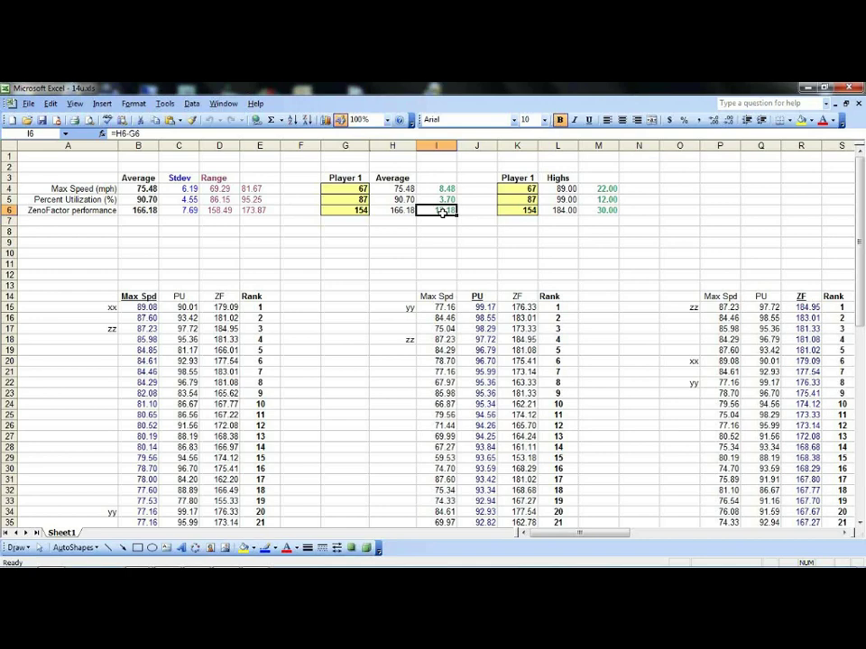
pyautogui.click(566, 211)
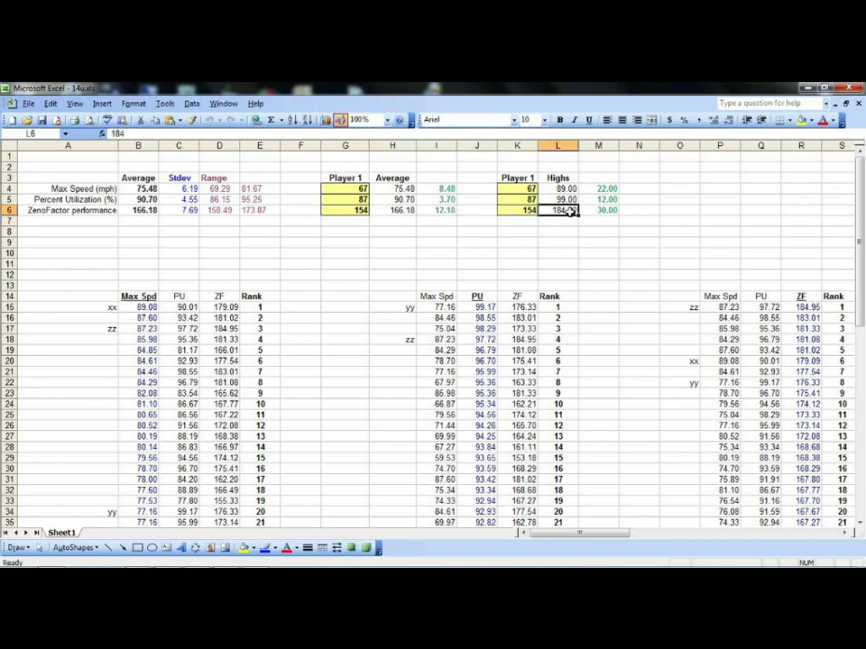
pyautogui.click(608, 210)
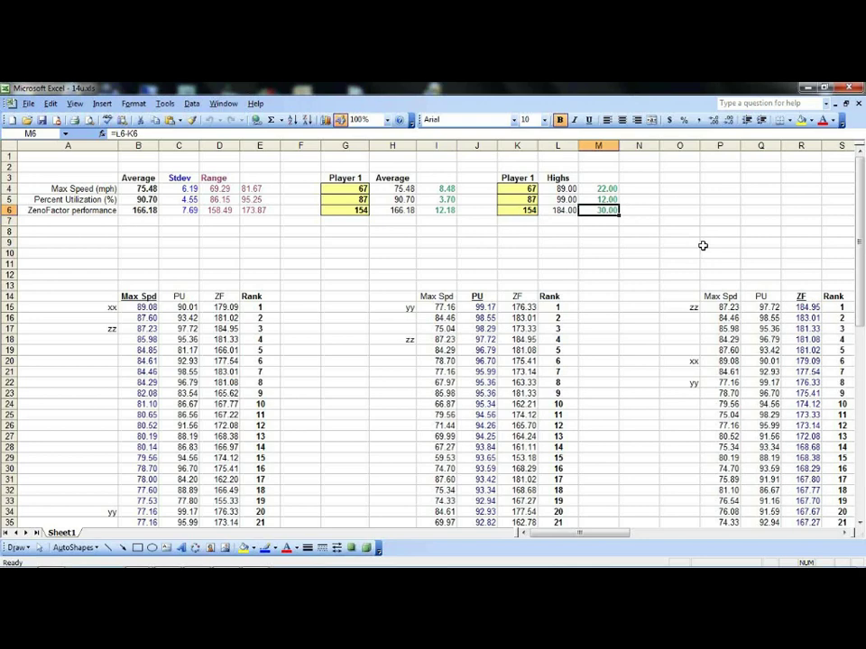
pyautogui.click(528, 210)
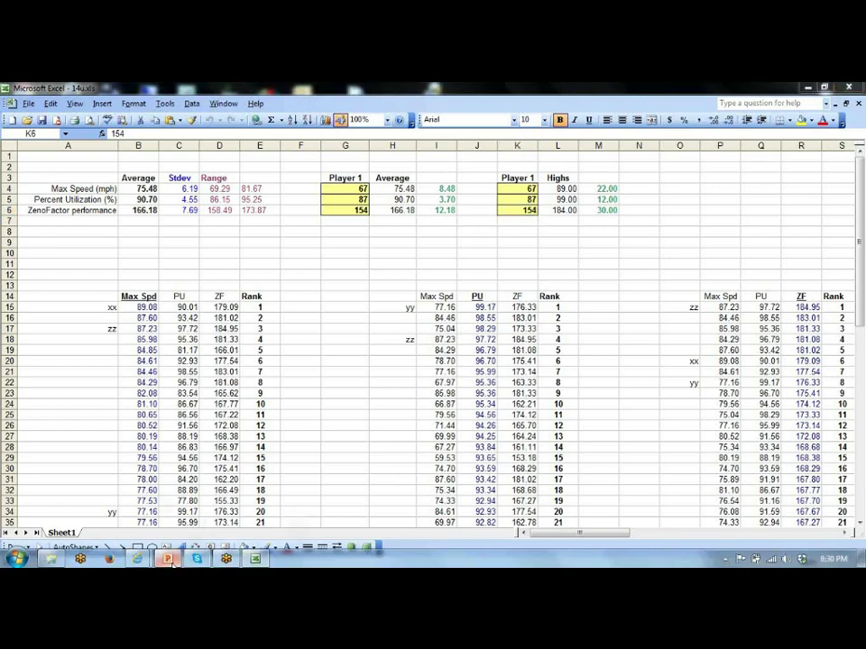
# Switch to the PowerPoint presentation, start the slide show from the ZenoFactor slide and advance to the Second LAYER slide.
pyautogui.click(168, 559)
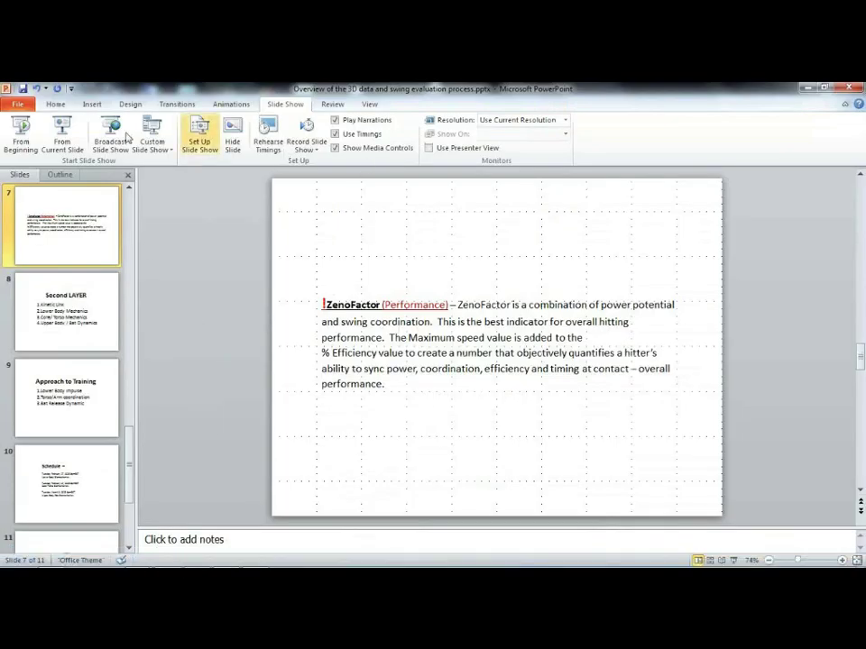
pyautogui.click(56, 136)
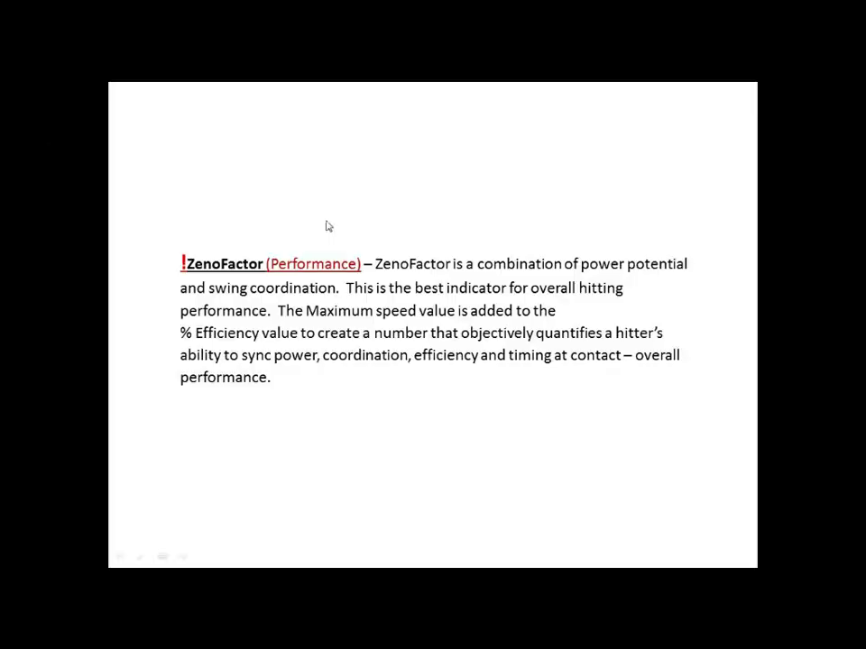
pyautogui.click(440, 415)
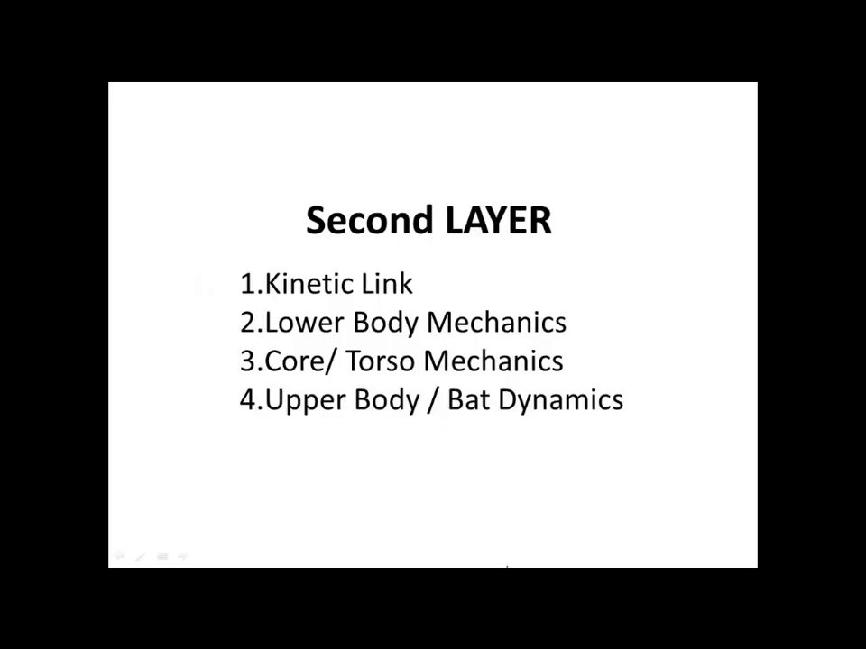